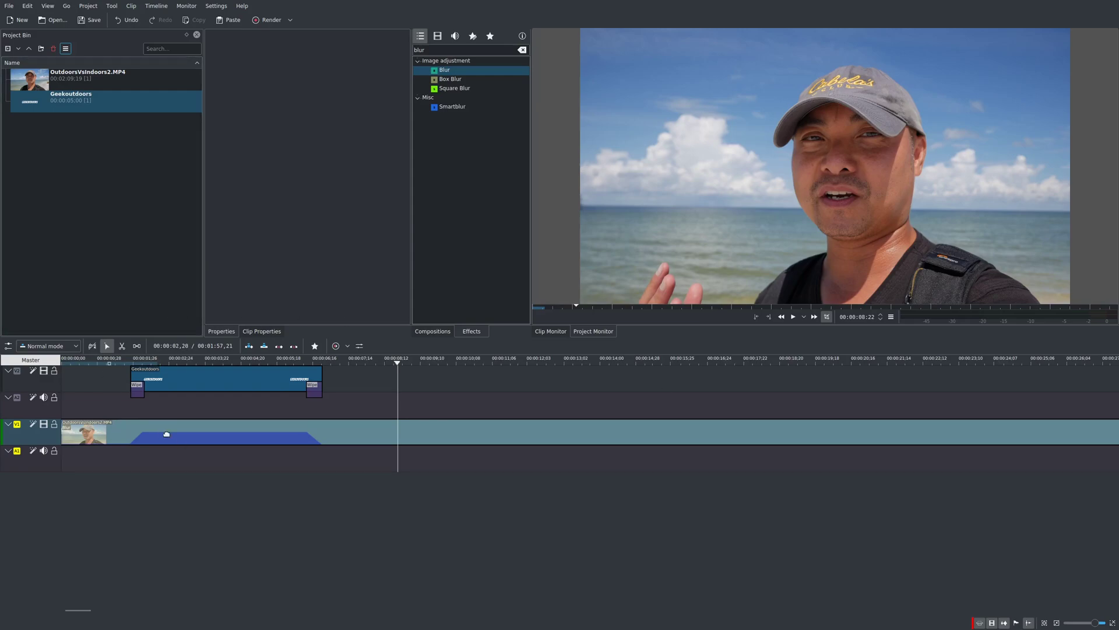
Step: Remove the beach clip's Blur effect and delete the old Geekoutdoors title clip
click(281, 436)
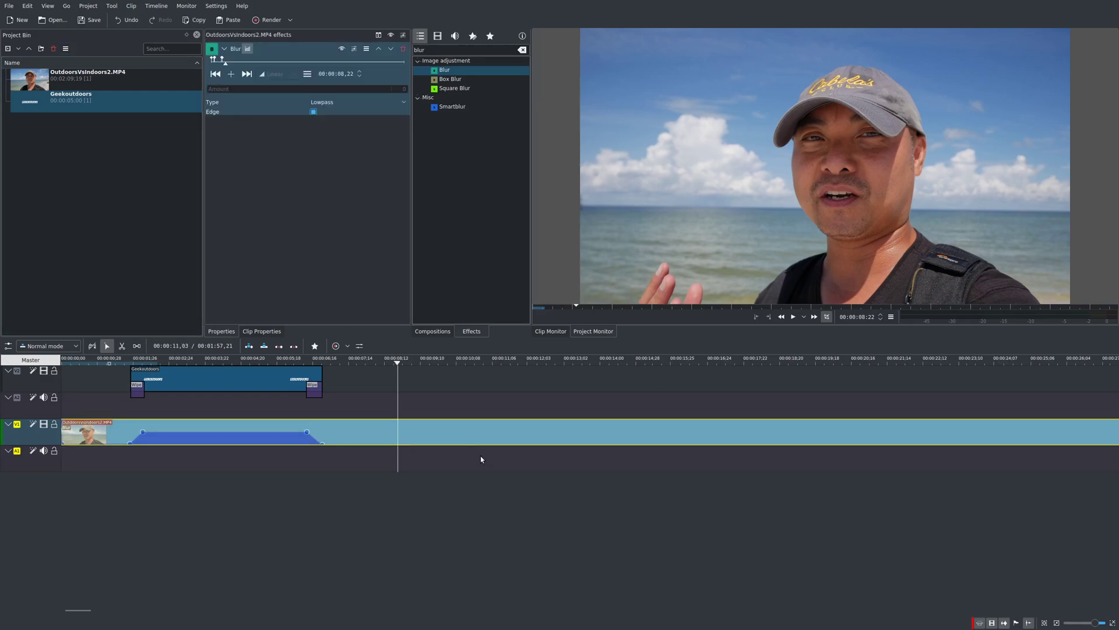
click(402, 49)
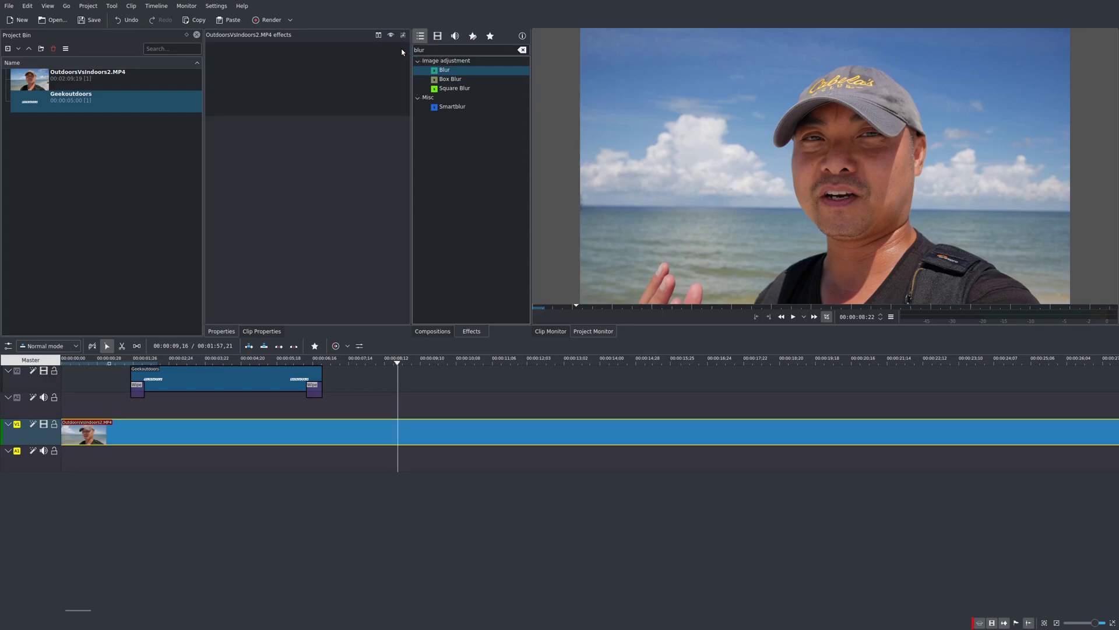
click(242, 383)
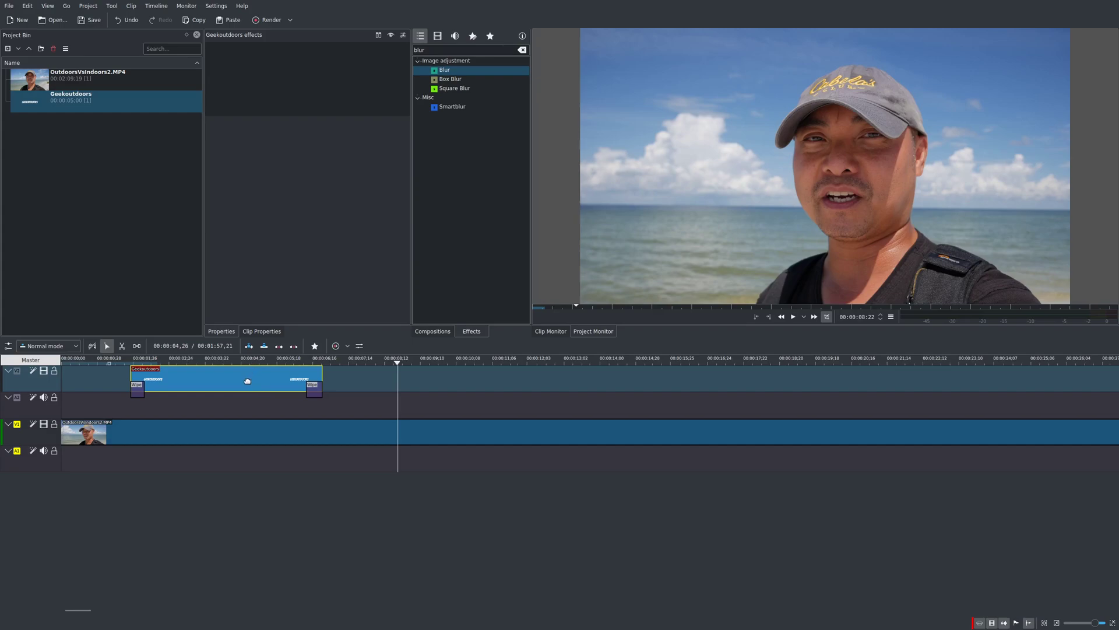
key(Delete)
Step: Delete both leftover Wipe transitions and move the playhead back near the beginning
click(138, 388)
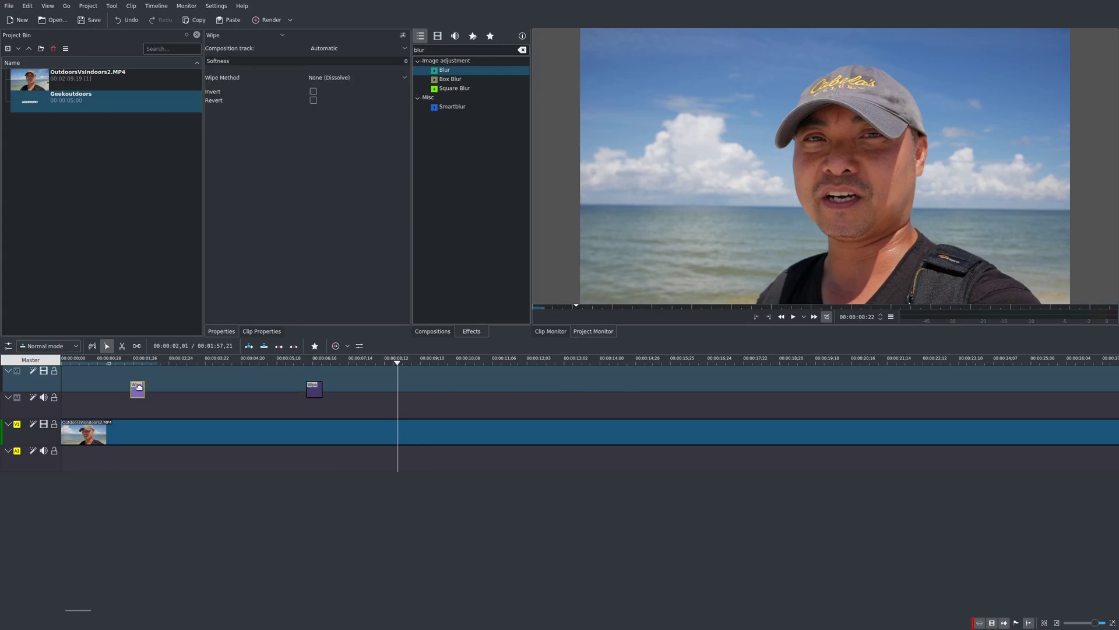
key(Delete)
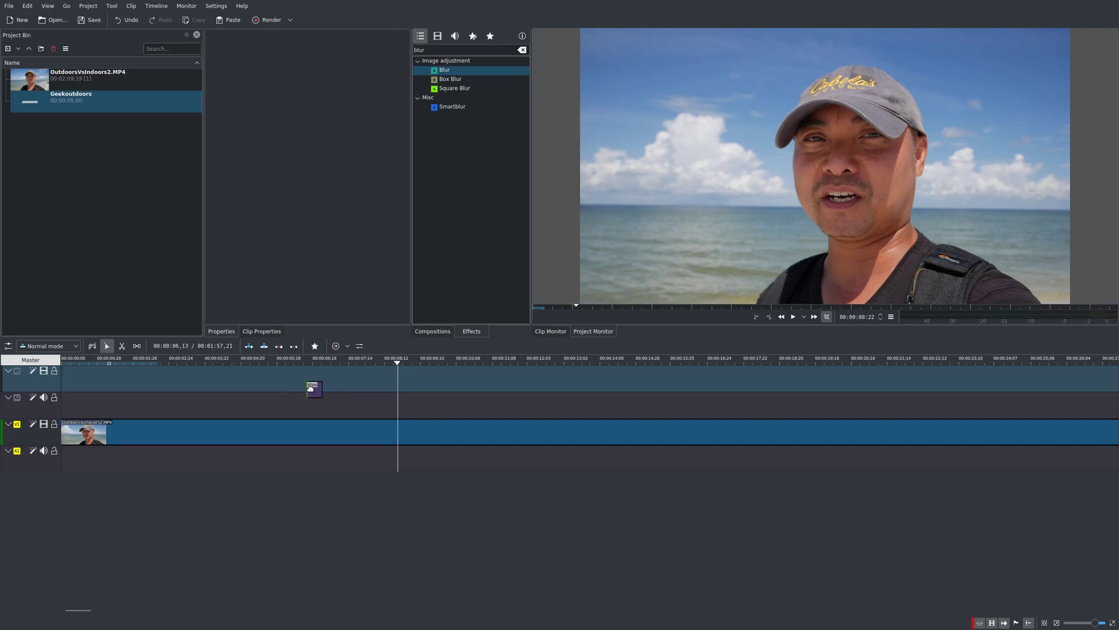
click(314, 389)
key(Delete)
click(129, 364)
Step: Start a new title clip and type 'HEY GEEKS!' on the title canvas
click(17, 49)
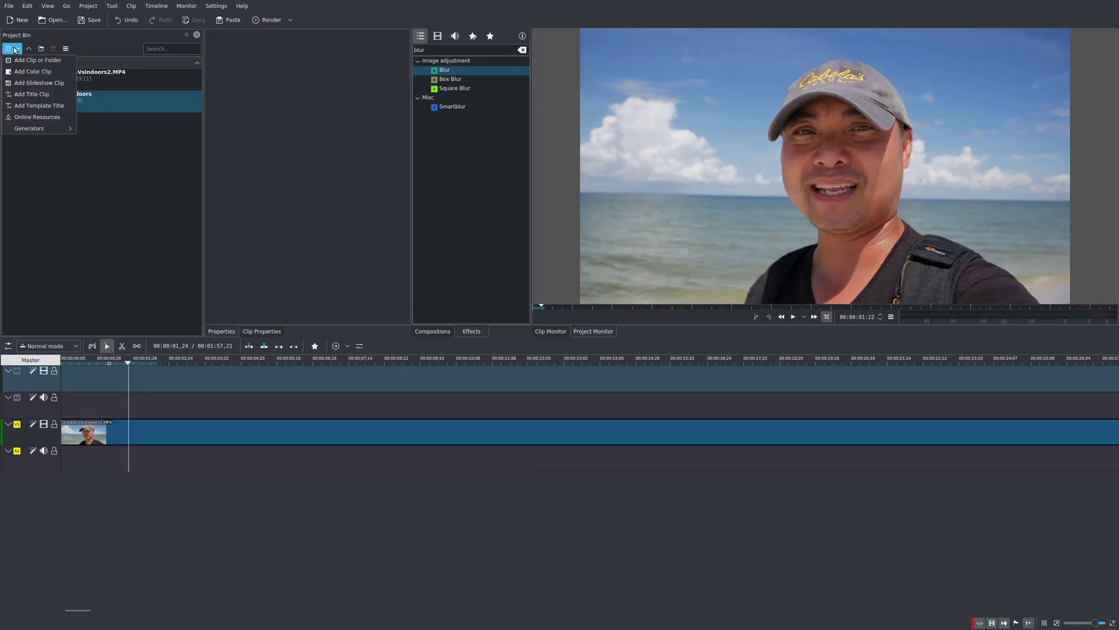
click(119, 97)
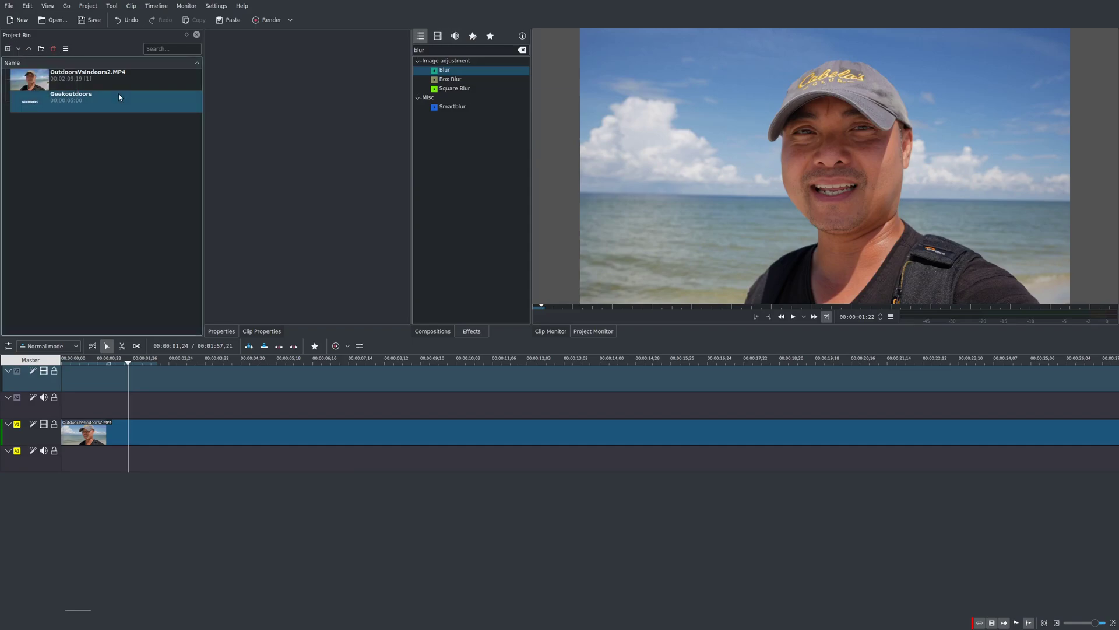
click(20, 49)
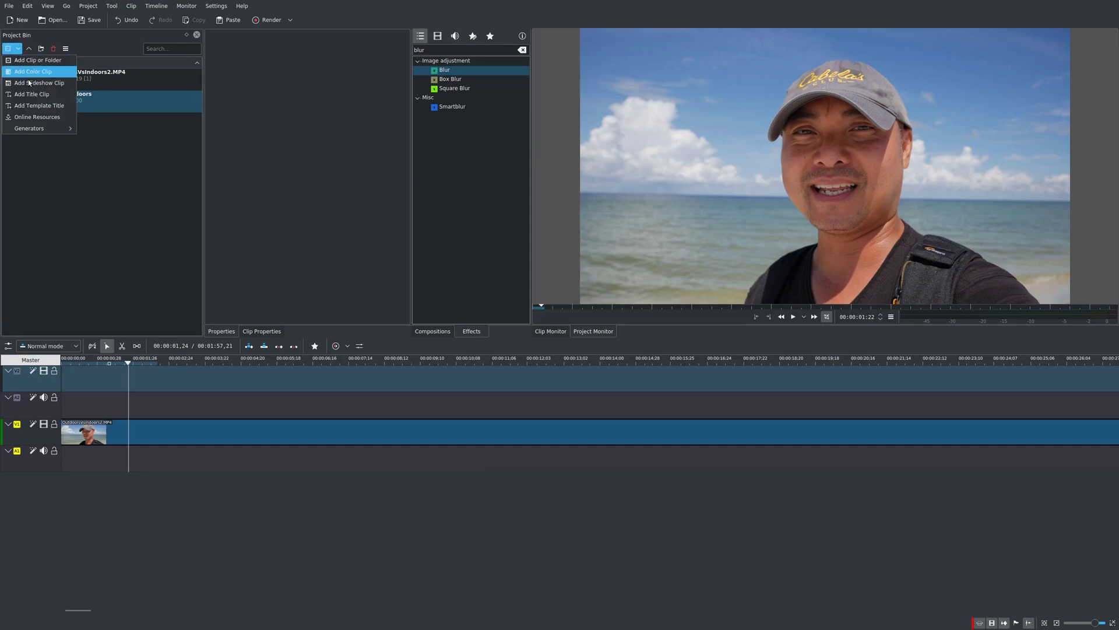
click(32, 97)
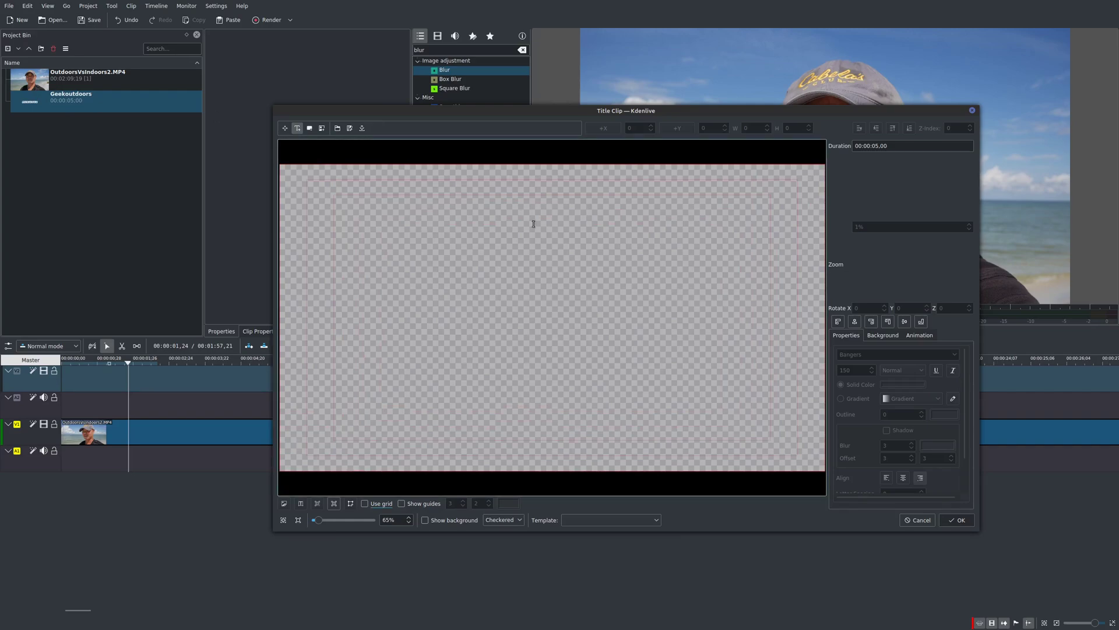
click(485, 317)
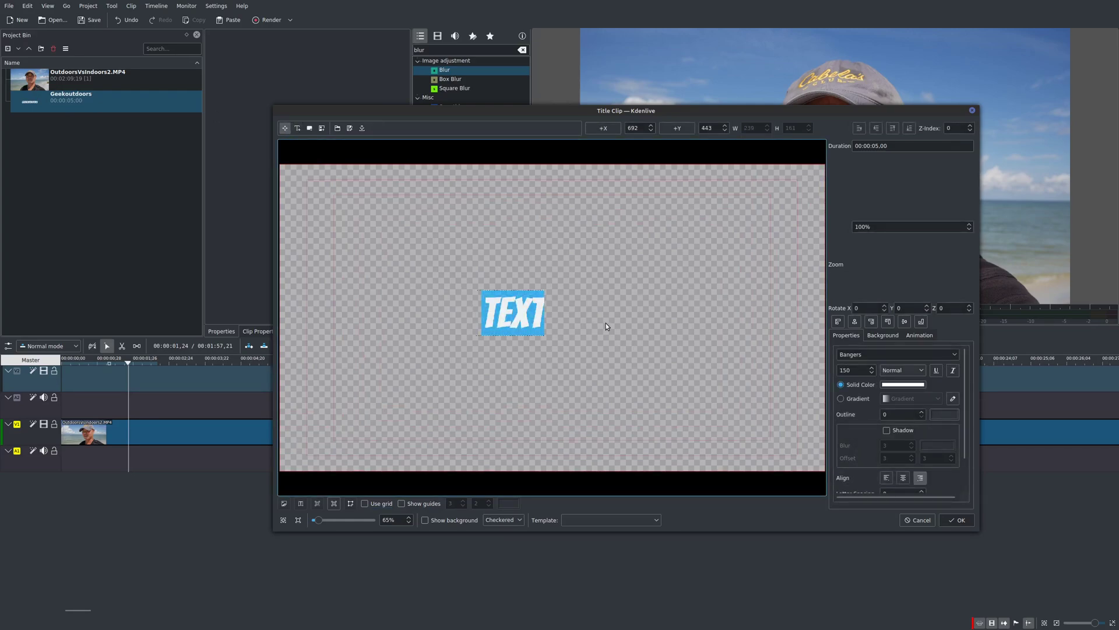
text(HE)
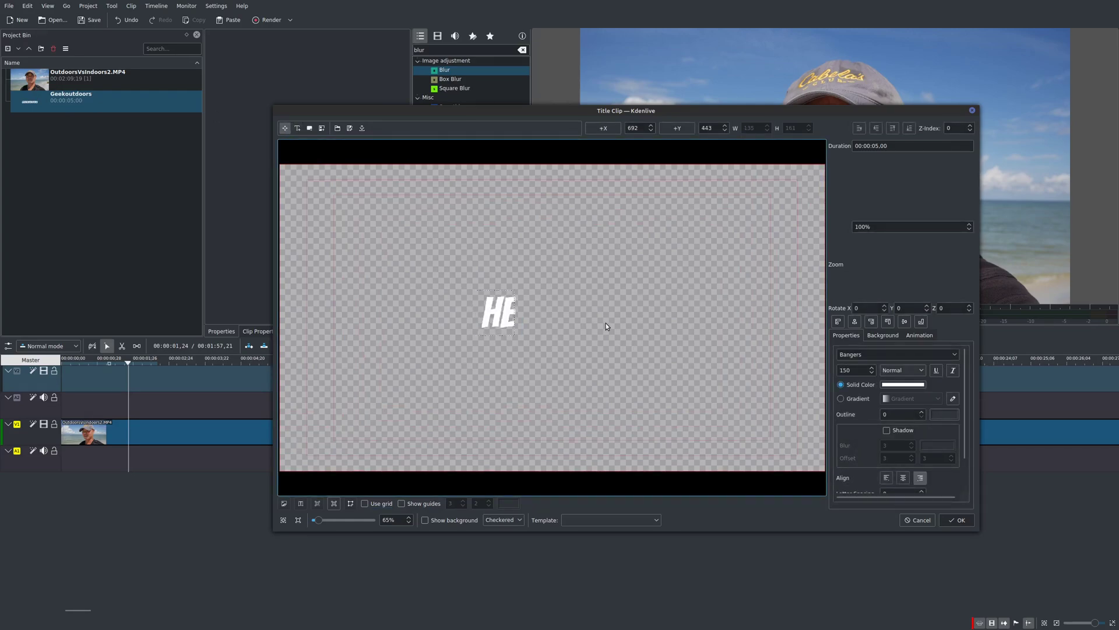
text(Y GEEKS!)
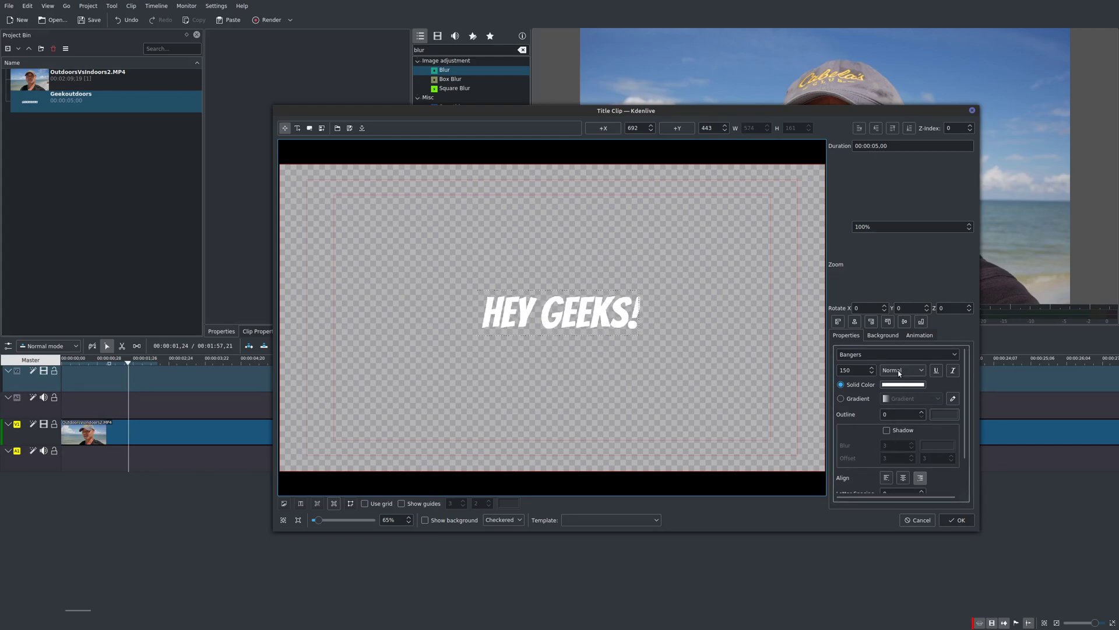
Step: Keep the HEY GEEKS! text in Bangers font and show the video frame behind it
key(ctrl+shift+Left)
key(ctrl+shift+Left)
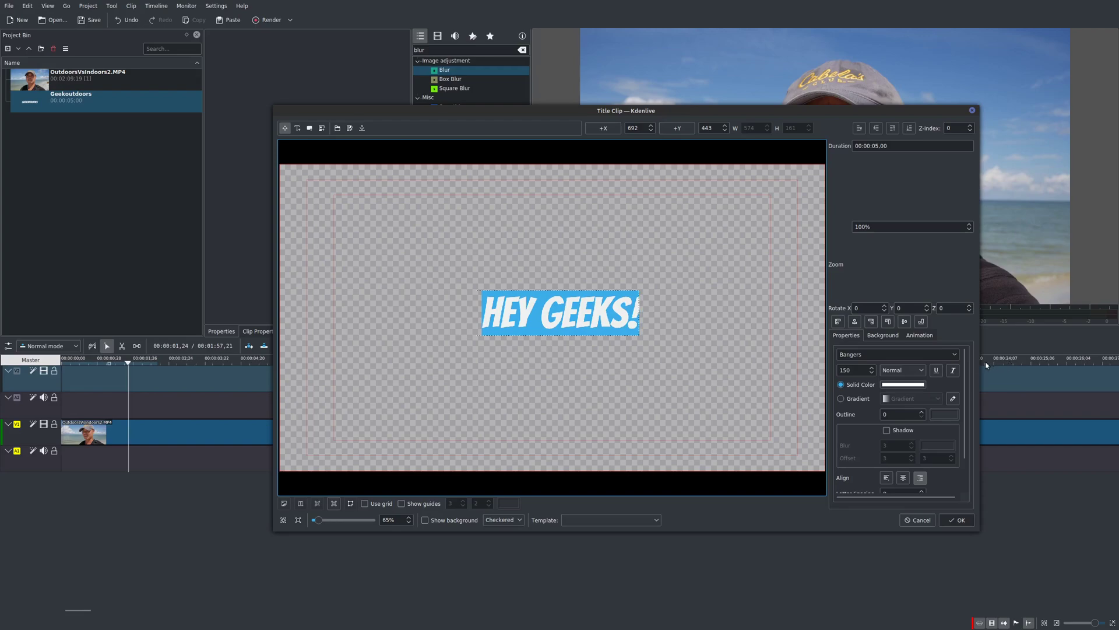
click(954, 354)
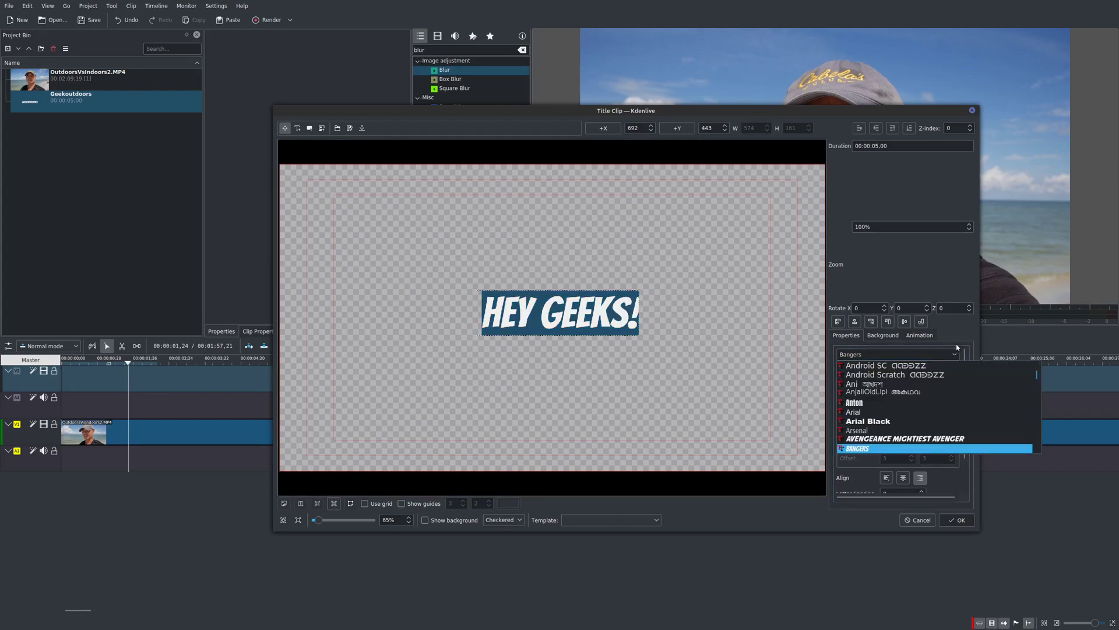
click(956, 344)
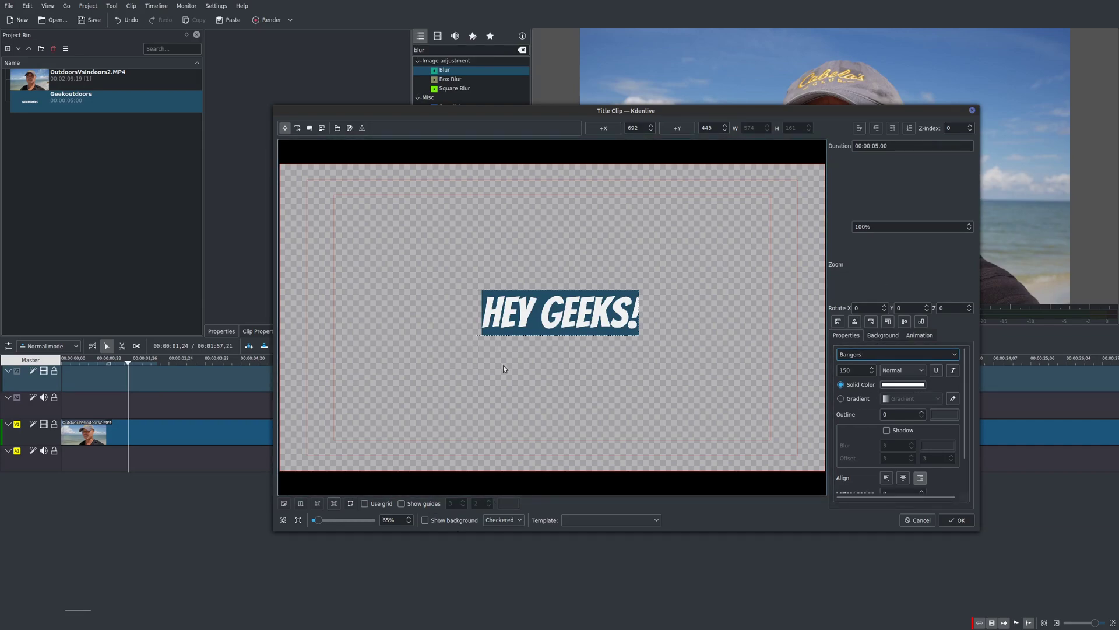
click(425, 520)
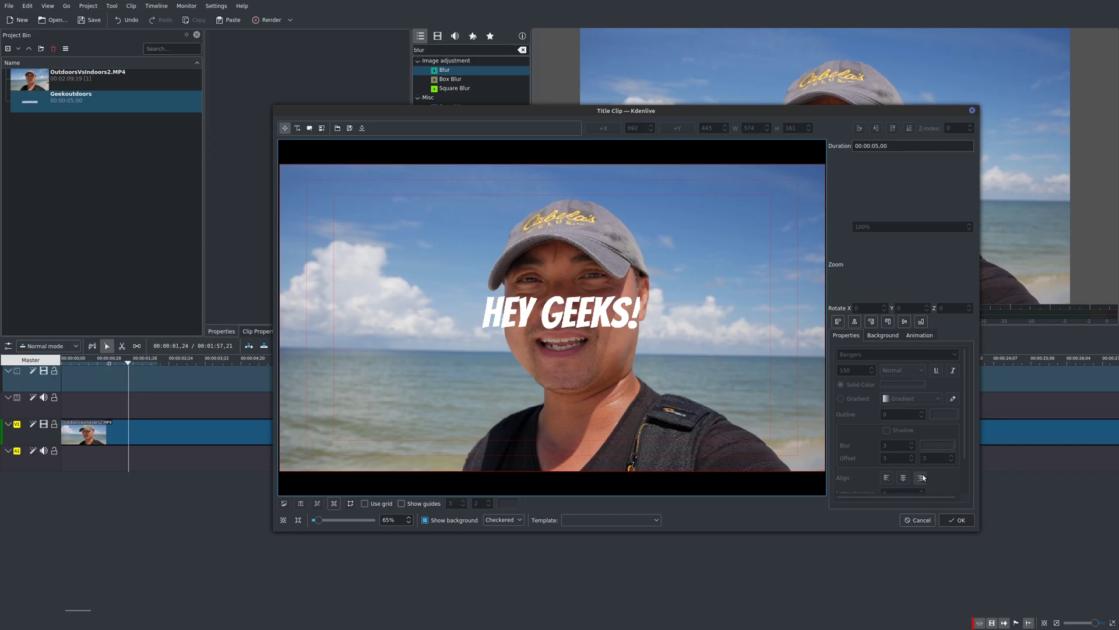
Step: Save the title clip and place 'hey geeks!' on the V2 track over the beach clip's start
click(950, 520)
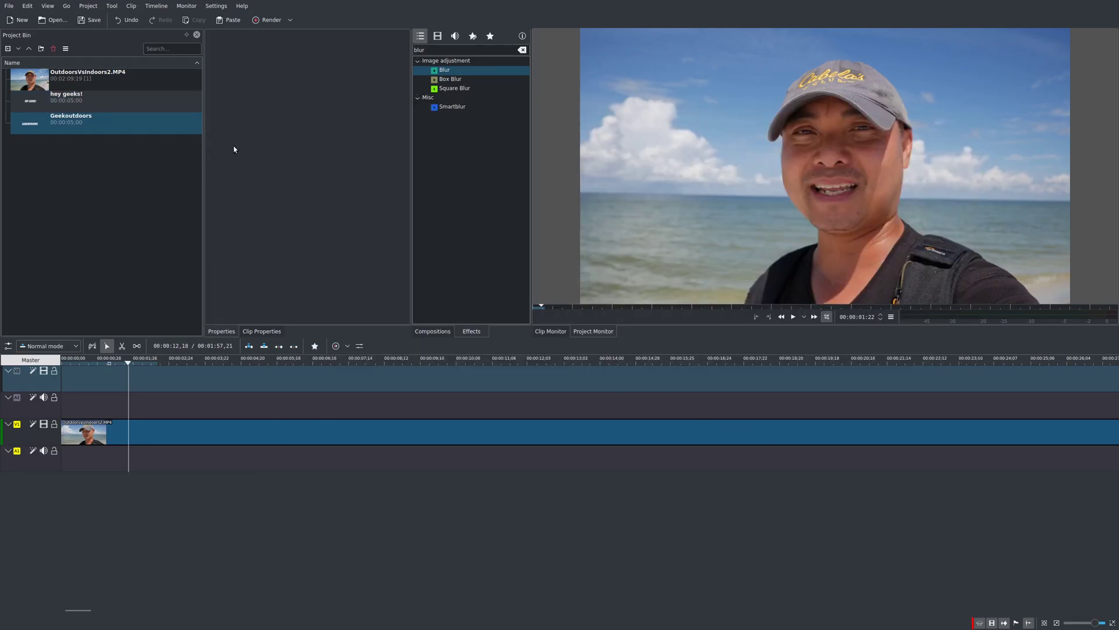
click(86, 98)
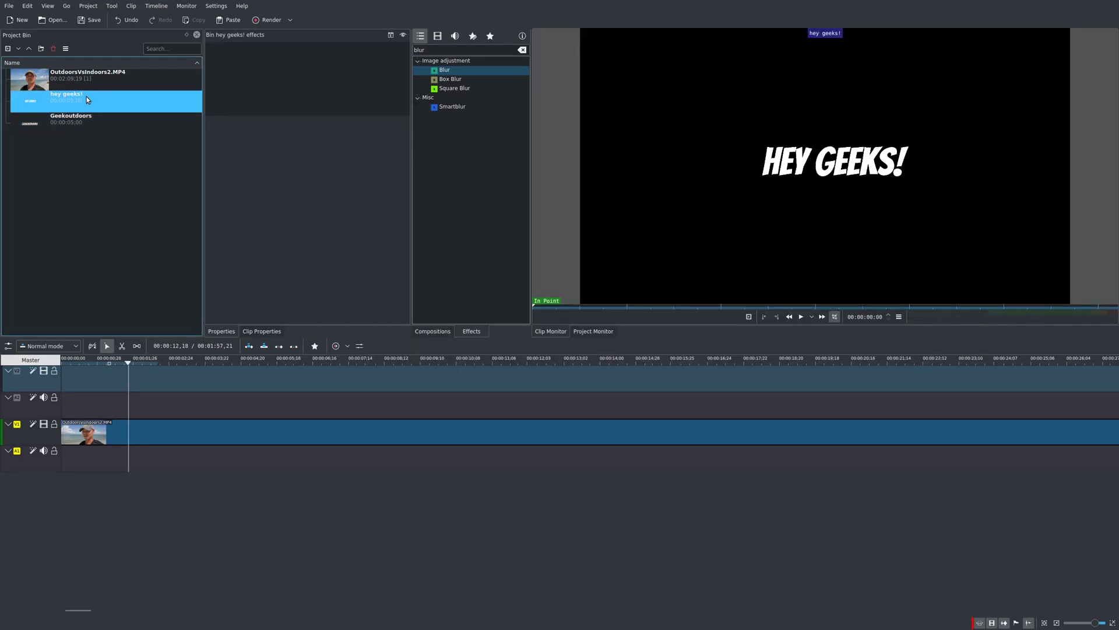
drag(86, 96, 135, 382)
Step: Play the title section twice from just before the title to check the overlay
click(121, 380)
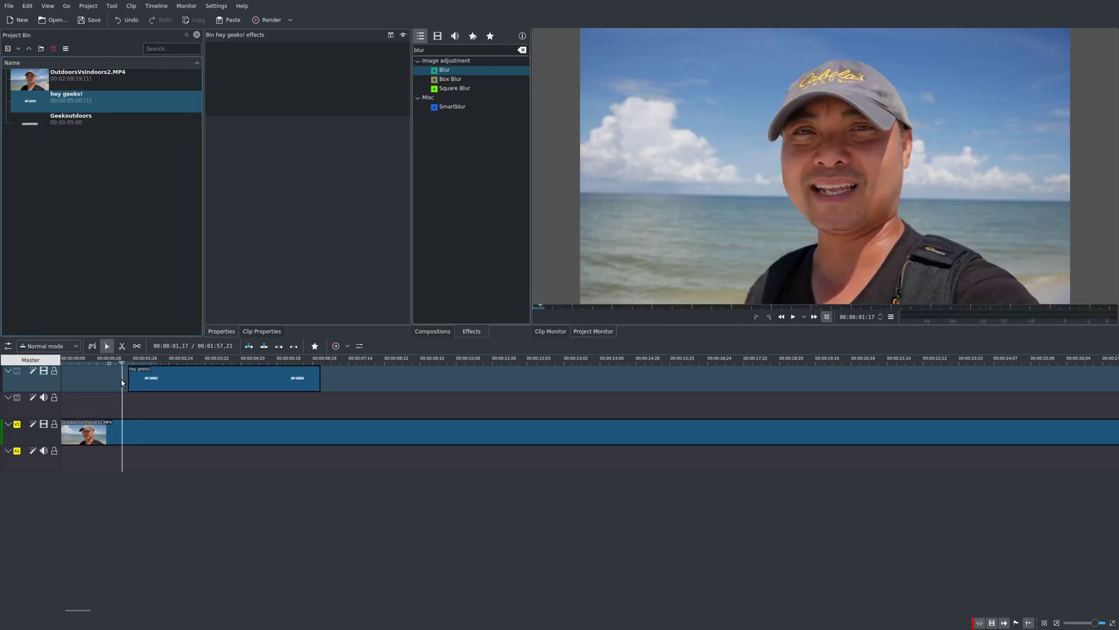
key(space)
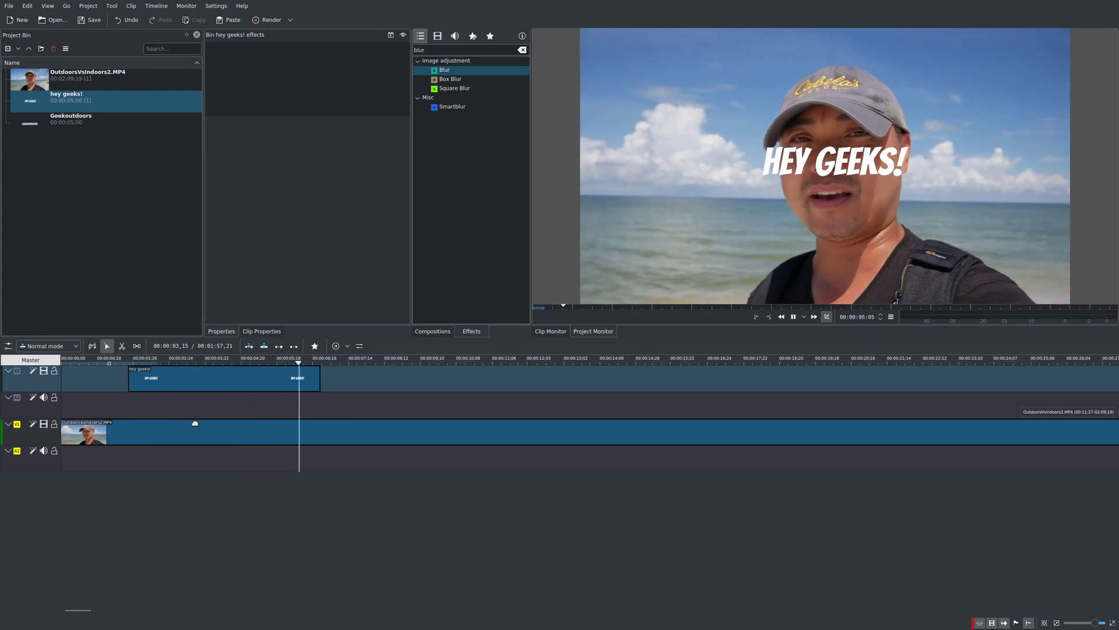
key(space)
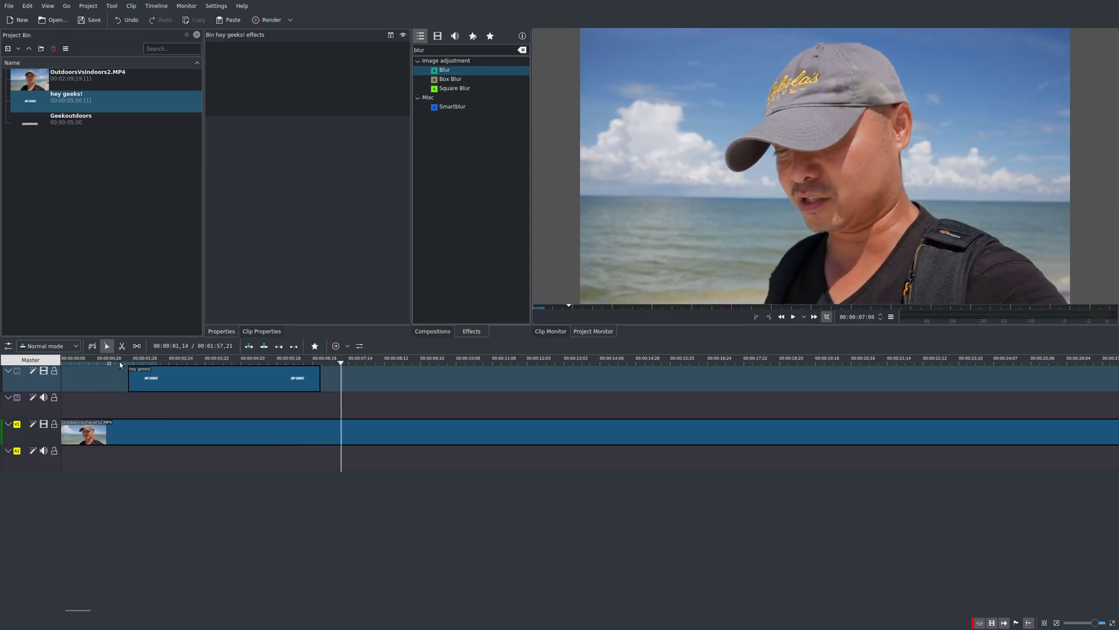
click(120, 364)
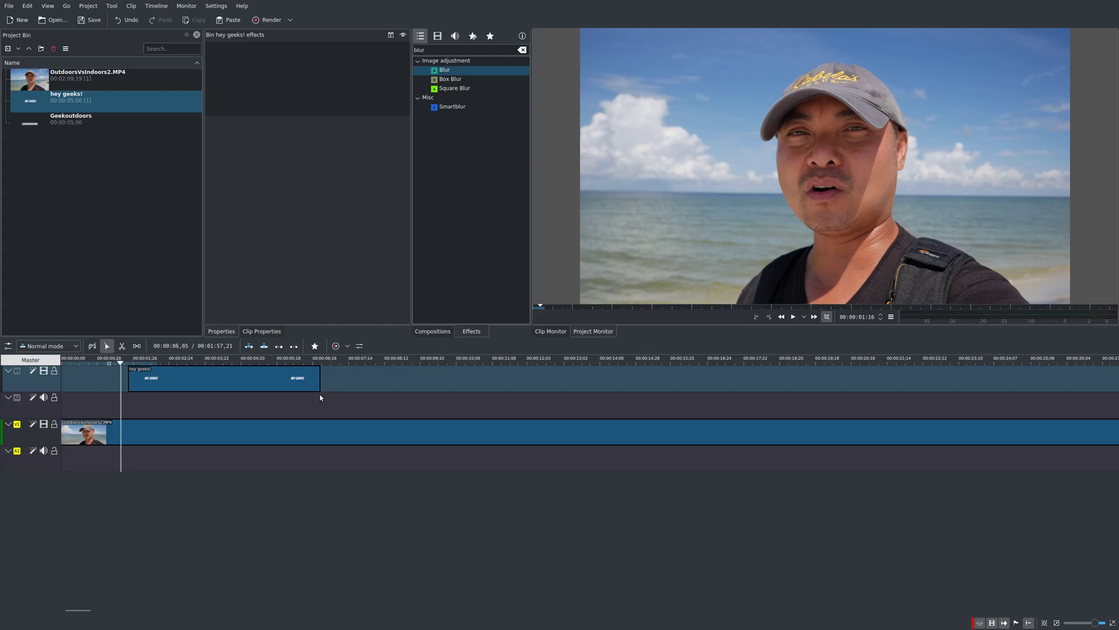
key(space)
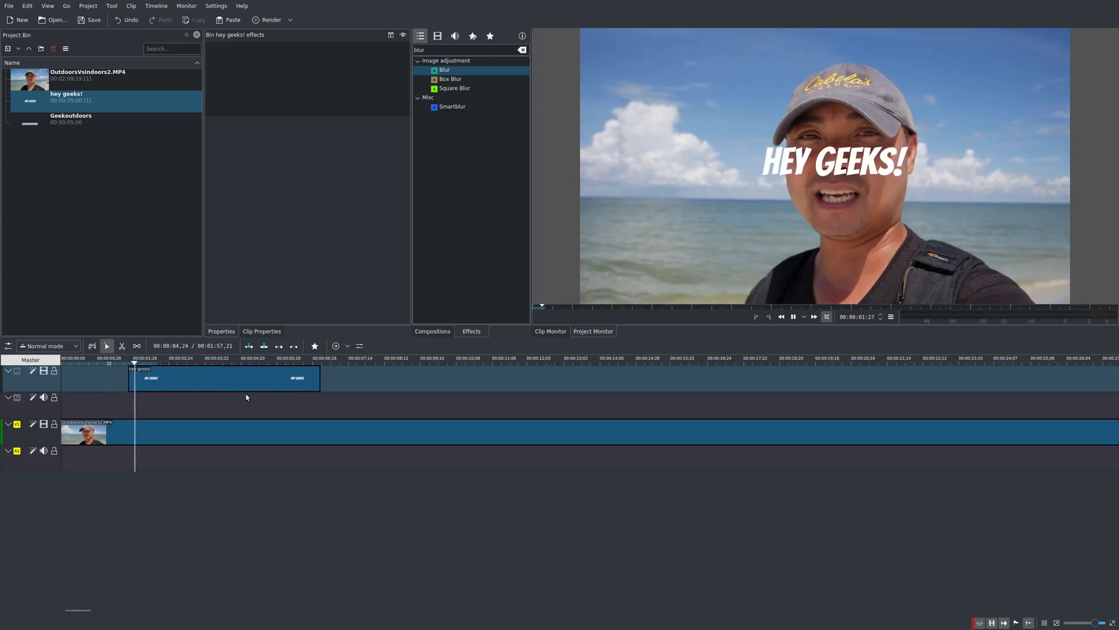
key(space)
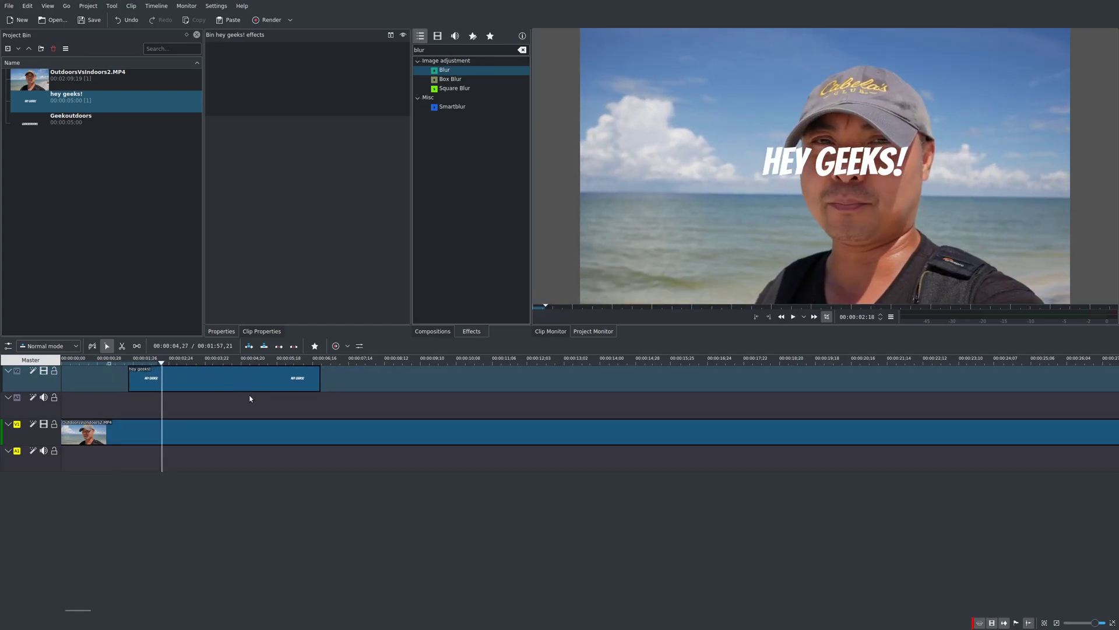
Step: Add a Wipe transition under the title clip, trimmed to the title's end
click(318, 389)
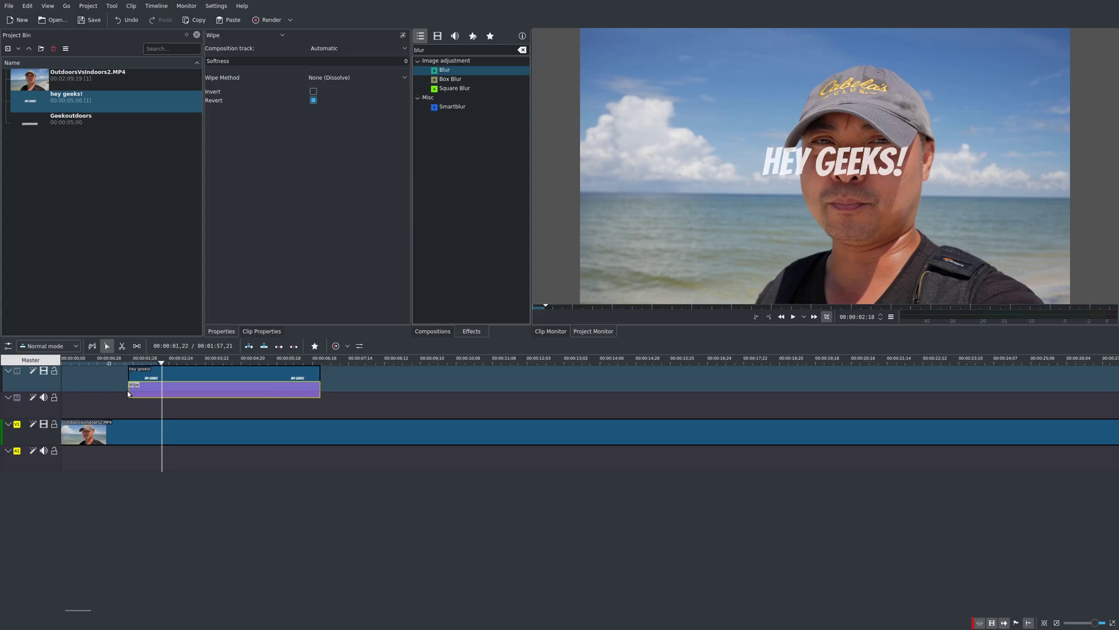
drag(129, 390, 315, 391)
click(348, 401)
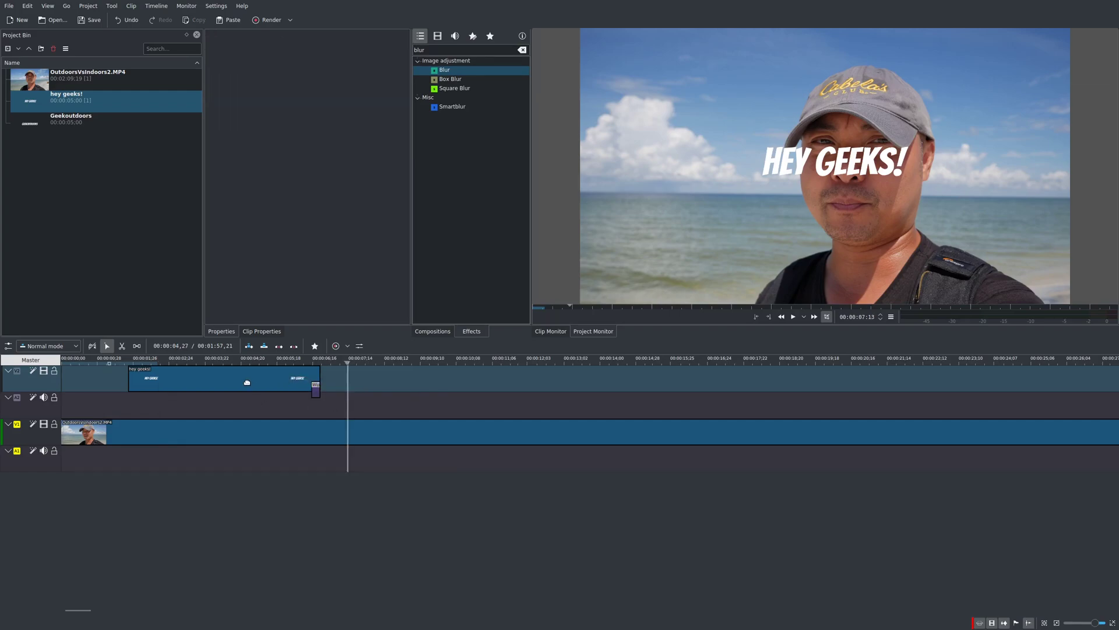
click(315, 389)
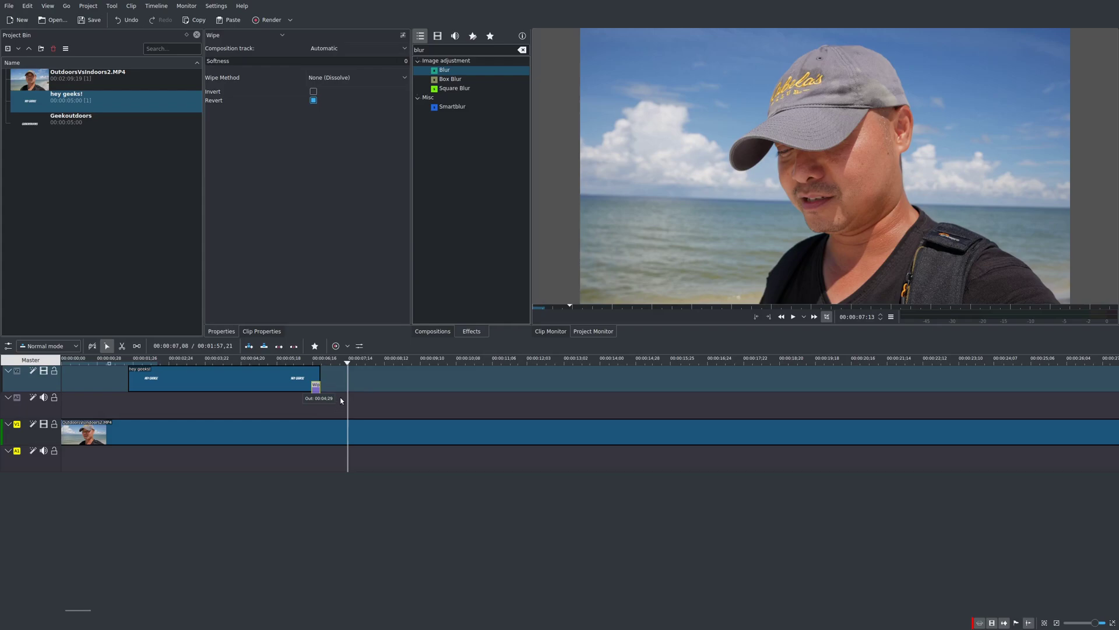
Step: Paste a copy of the Wipe dissolve at the title's start and reverse it to fade in
key(ctrl+v)
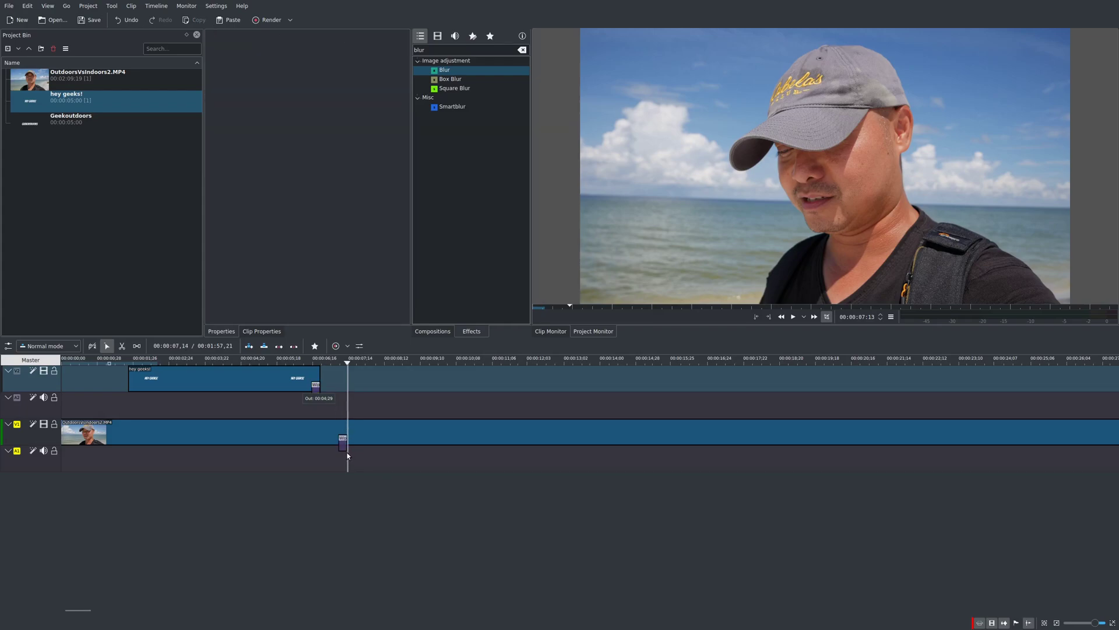
drag(342, 440, 133, 386)
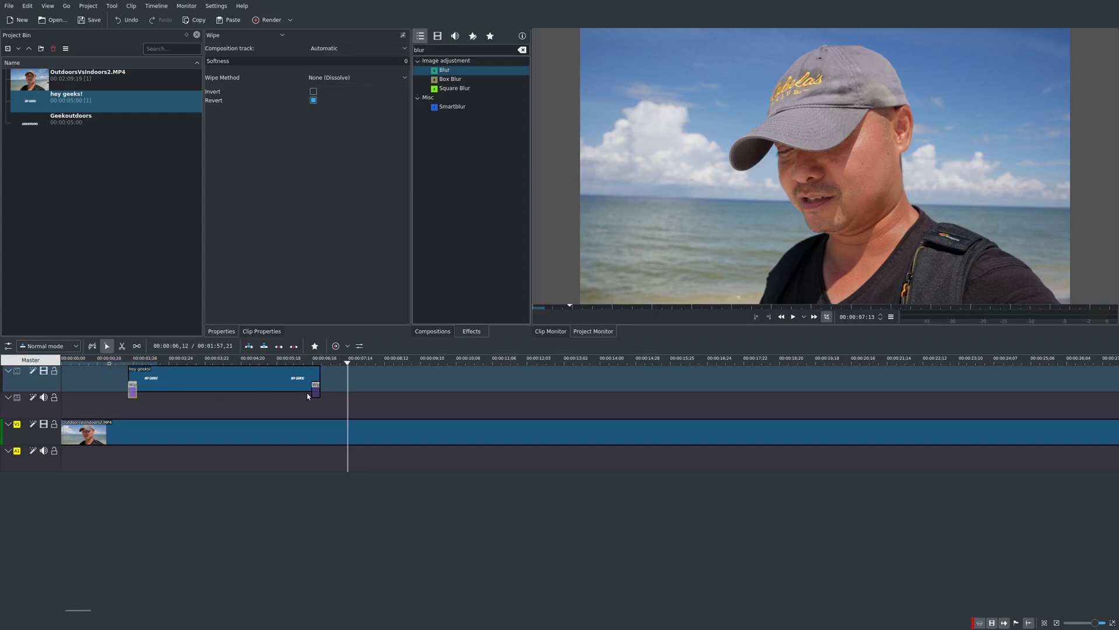
click(131, 361)
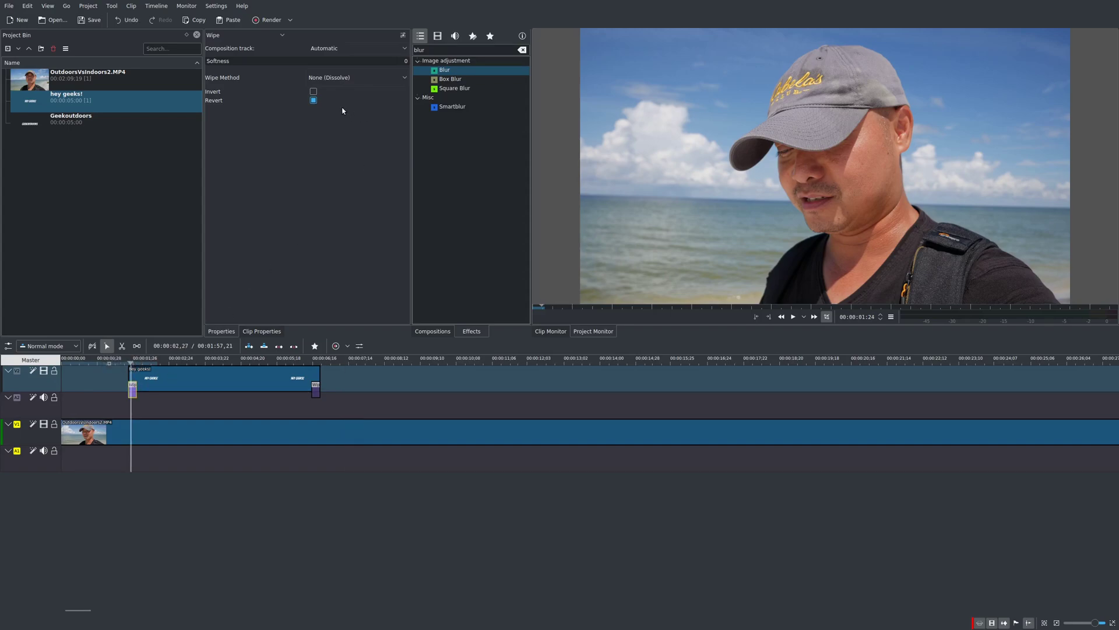
click(313, 100)
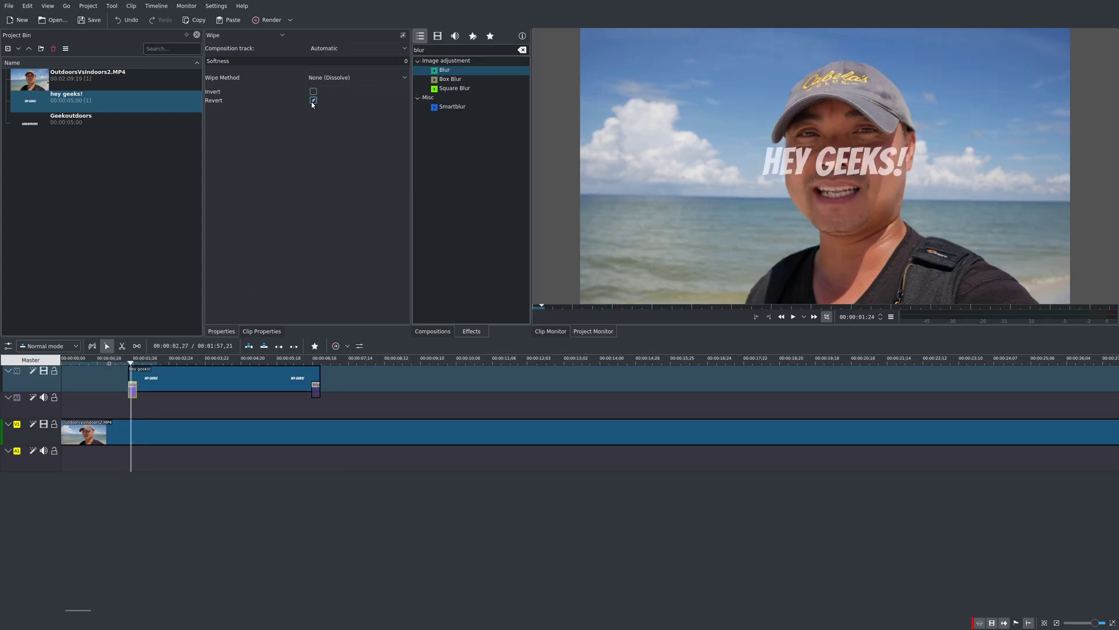
click(255, 419)
click(222, 397)
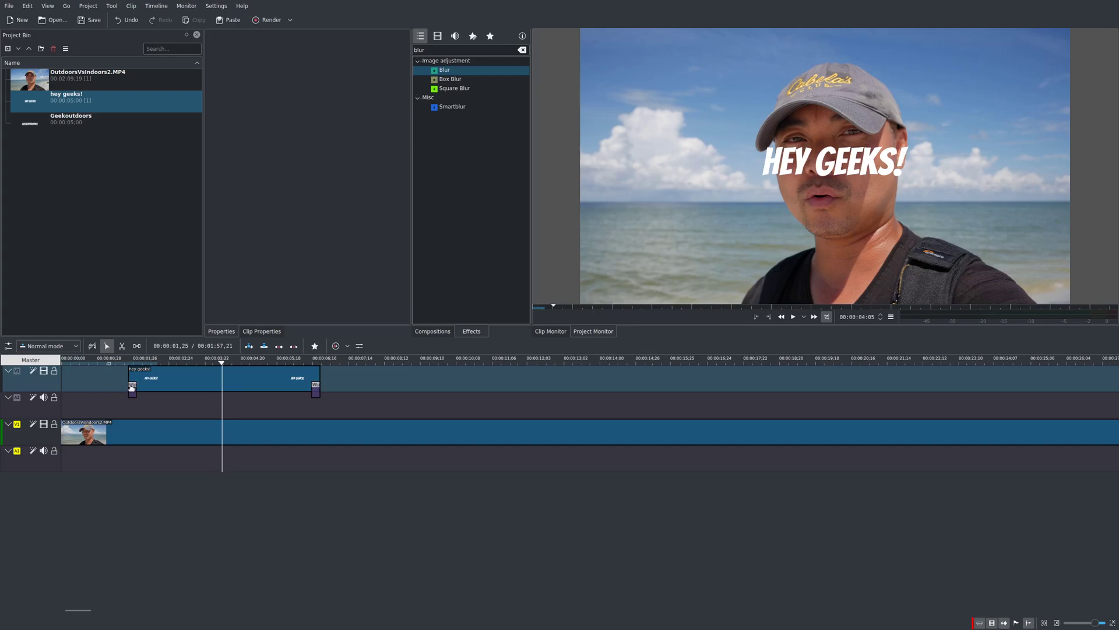
click(132, 362)
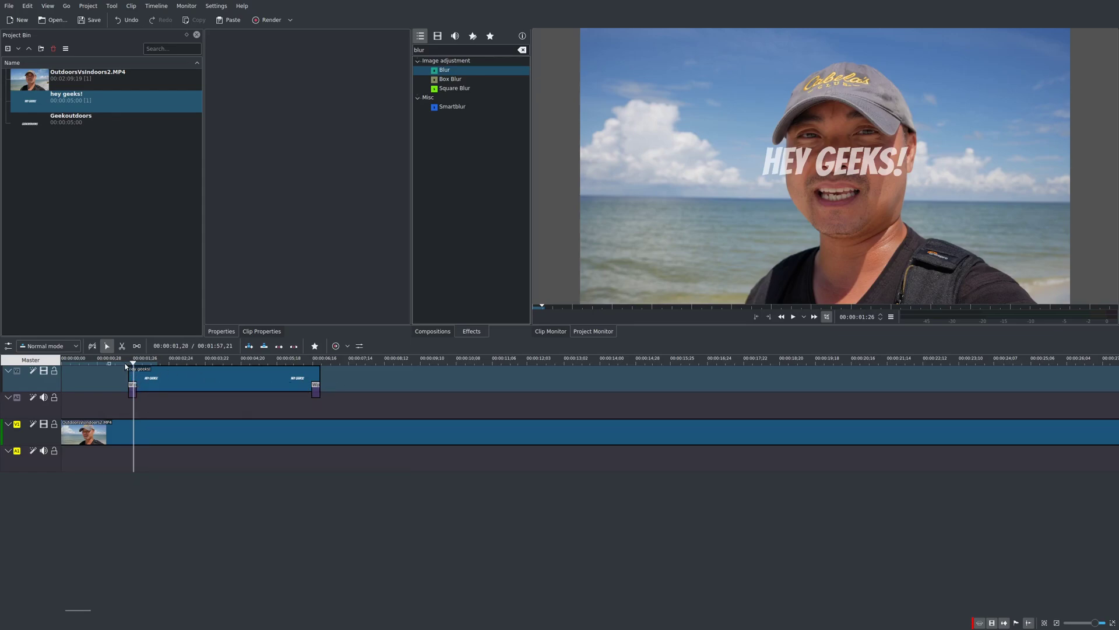
click(119, 362)
key(space)
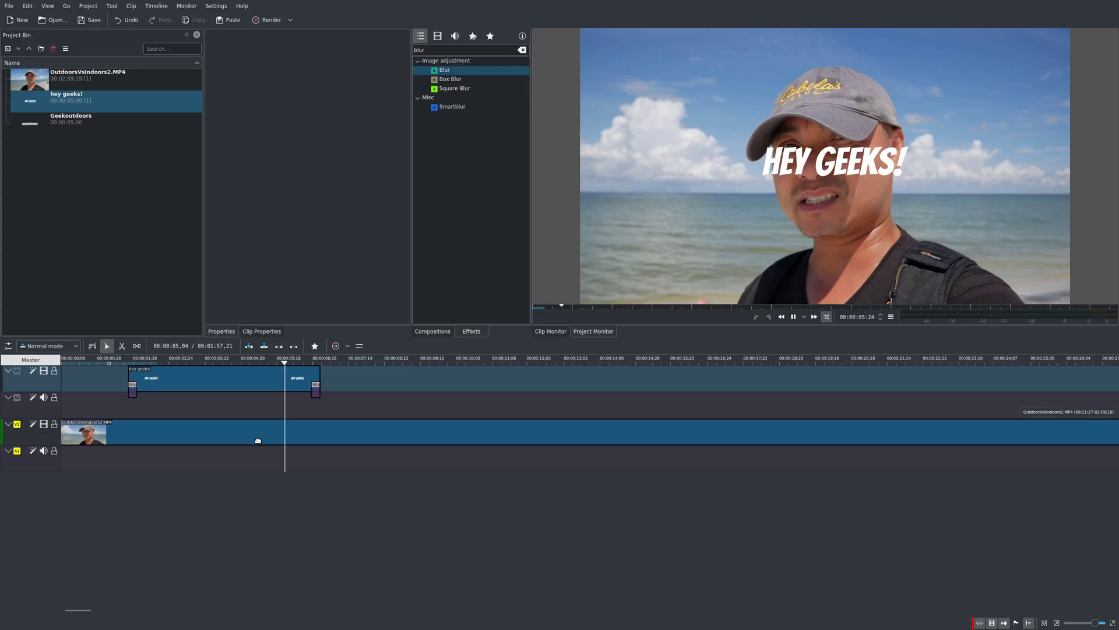
key(space)
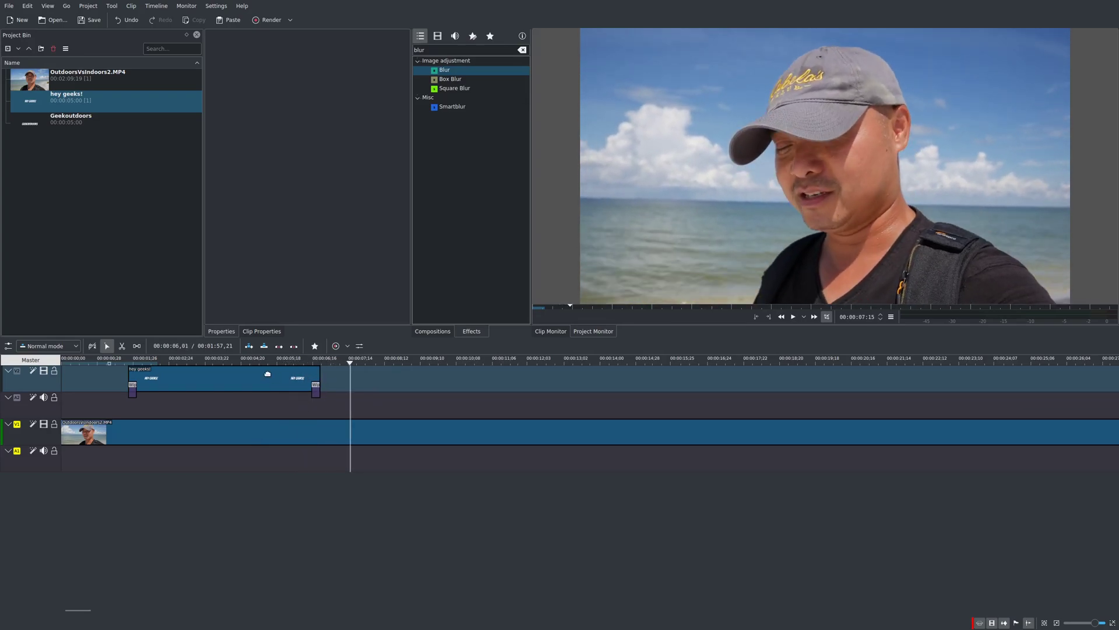
click(122, 363)
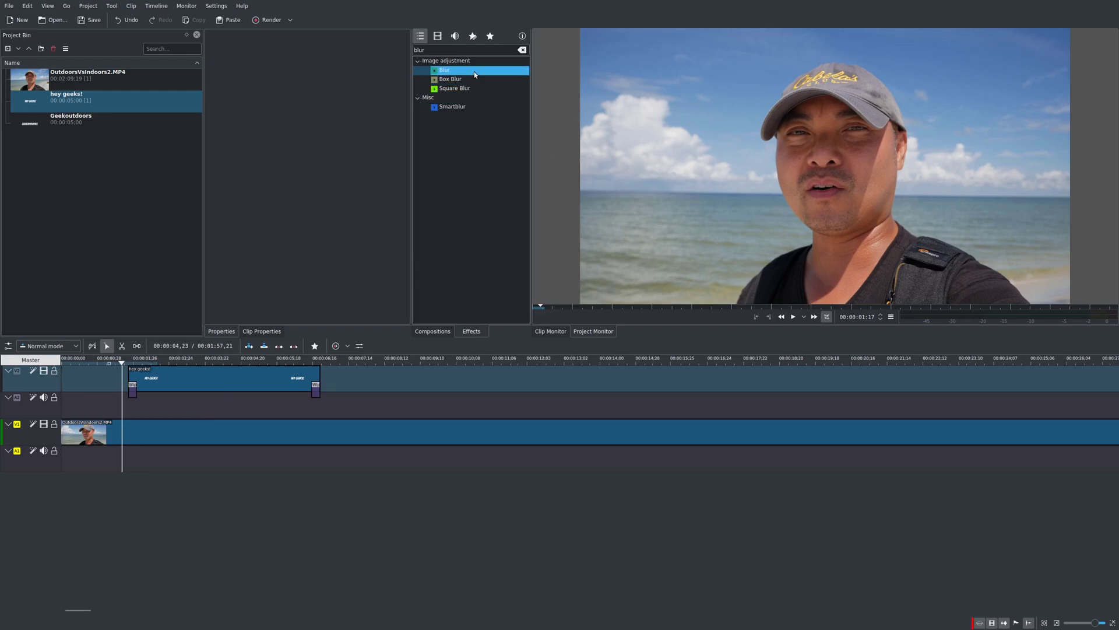
Step: Search the Effects panel for 'blu' and drag Blur onto the beach clip
click(522, 50)
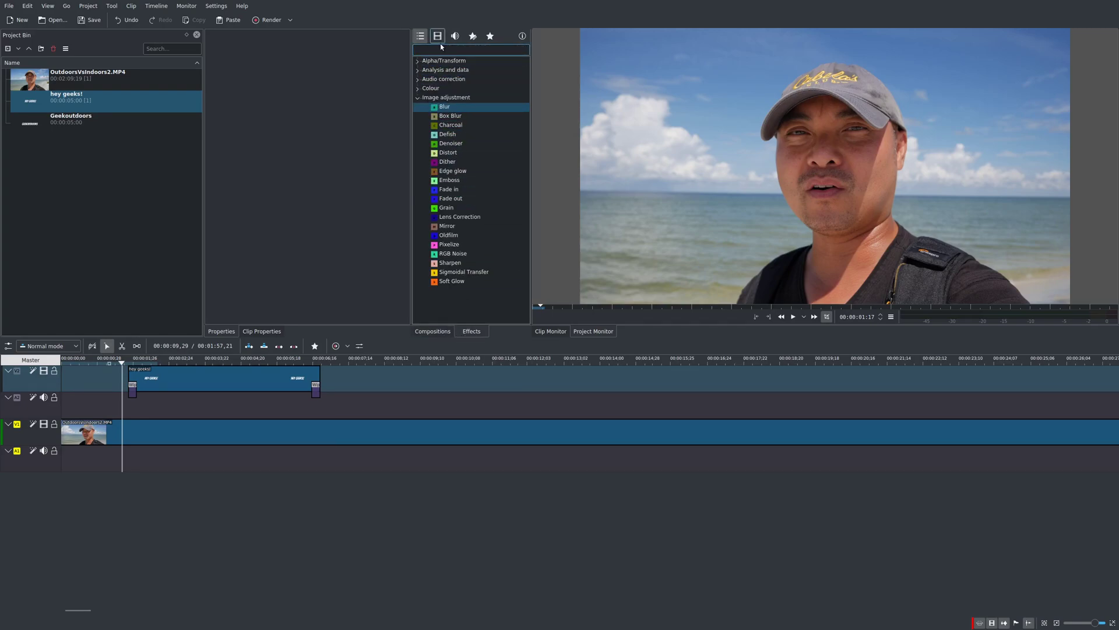
text(blur)
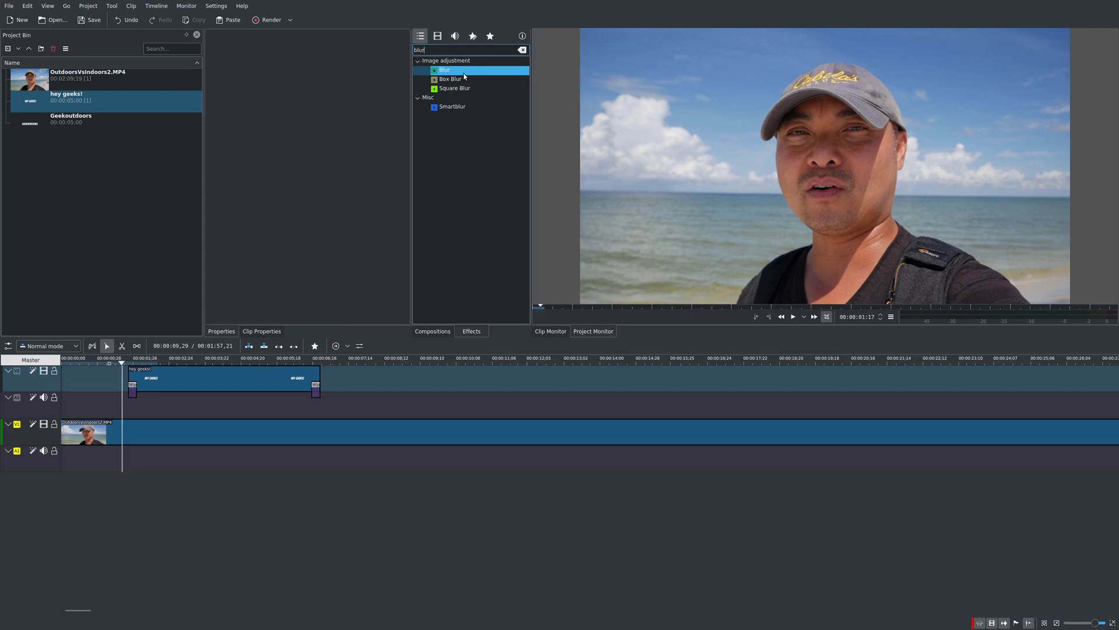
drag(463, 72, 177, 436)
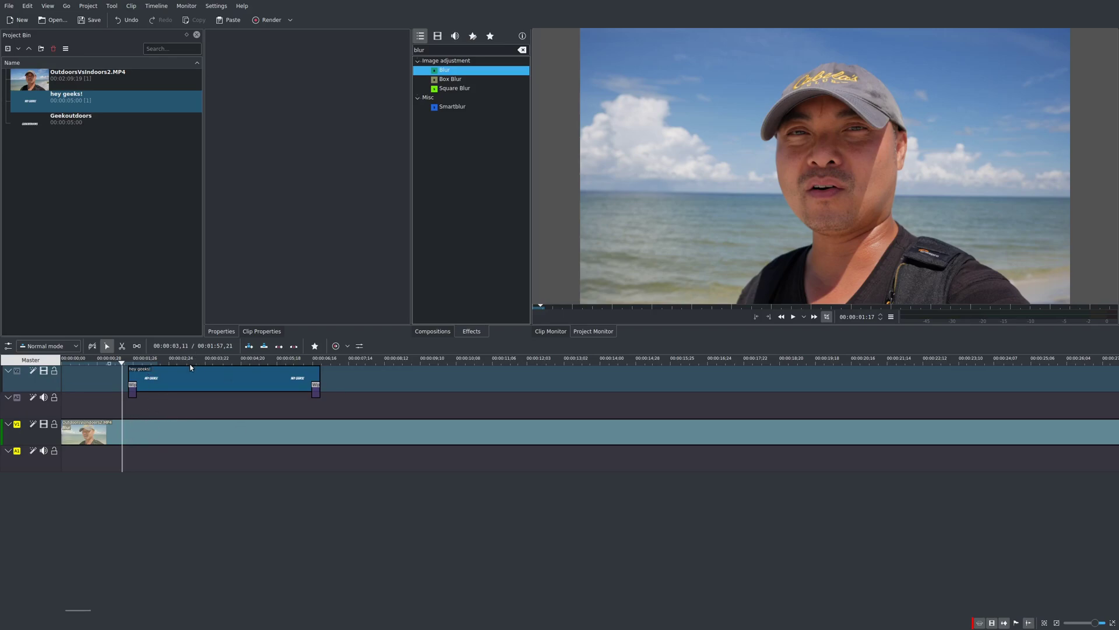
Step: Raise the beach clip's Blur amount to 504 and play from the start to preview it
click(212, 429)
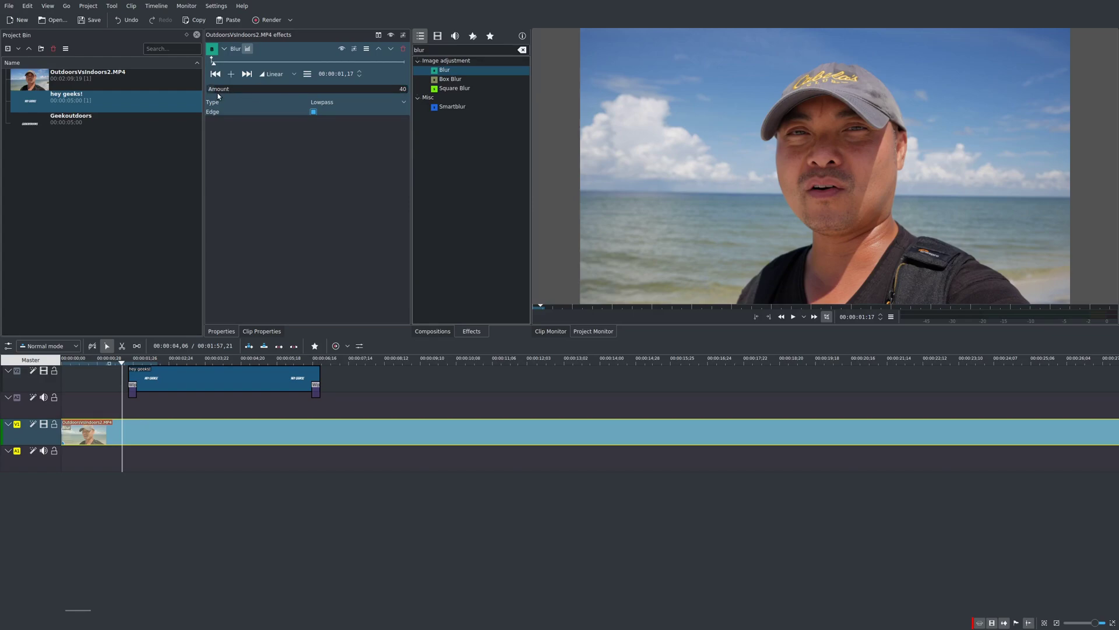
drag(218, 93, 264, 95)
drag(237, 91, 300, 89)
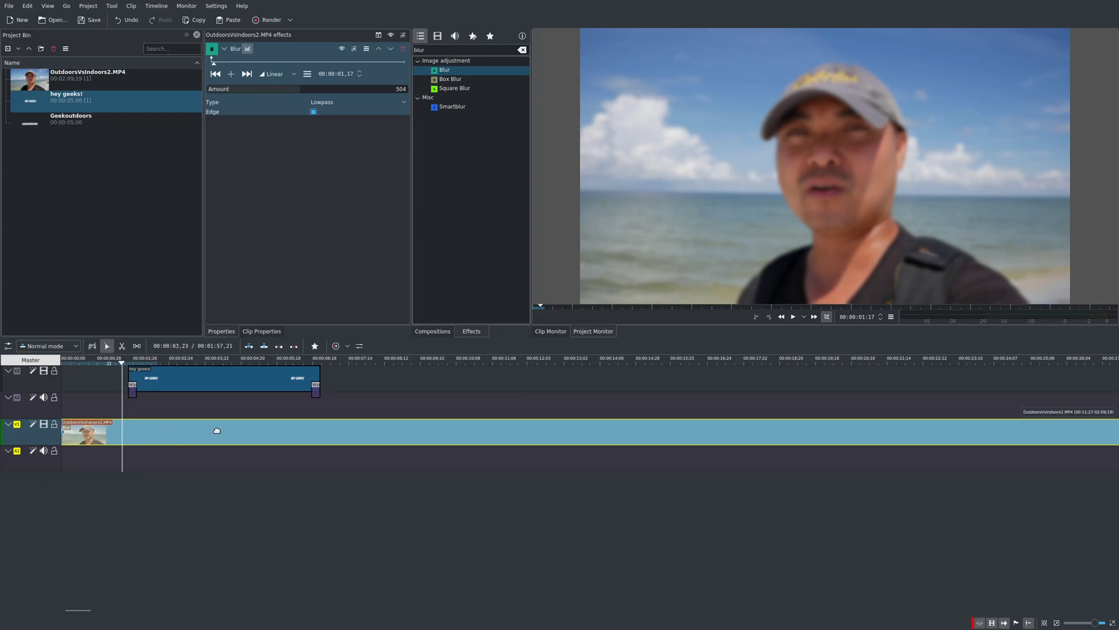
click(75, 361)
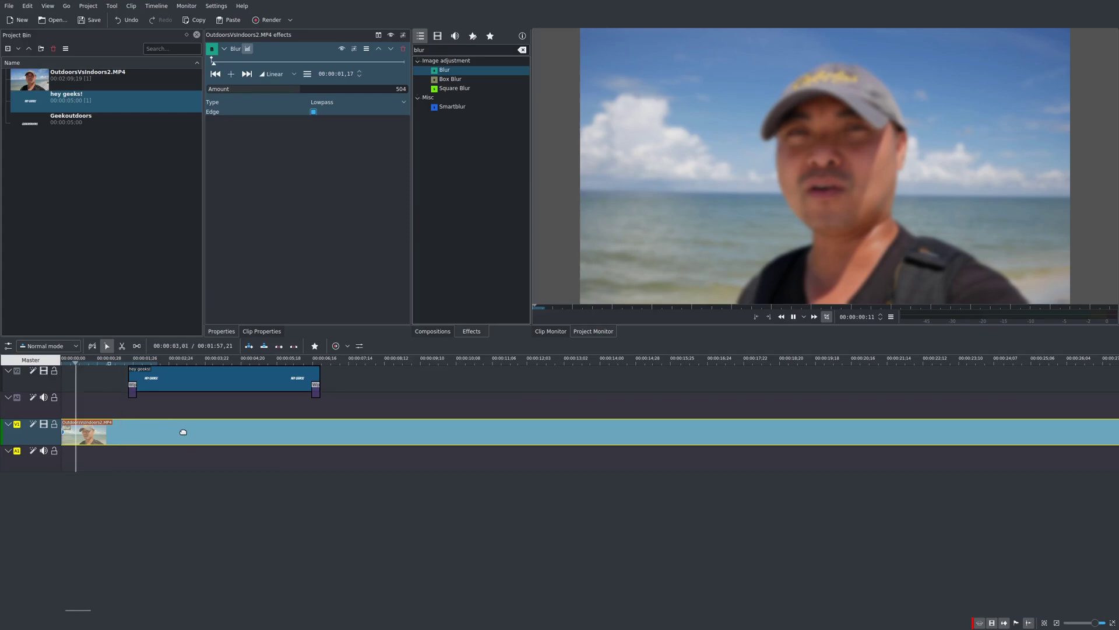
key(space)
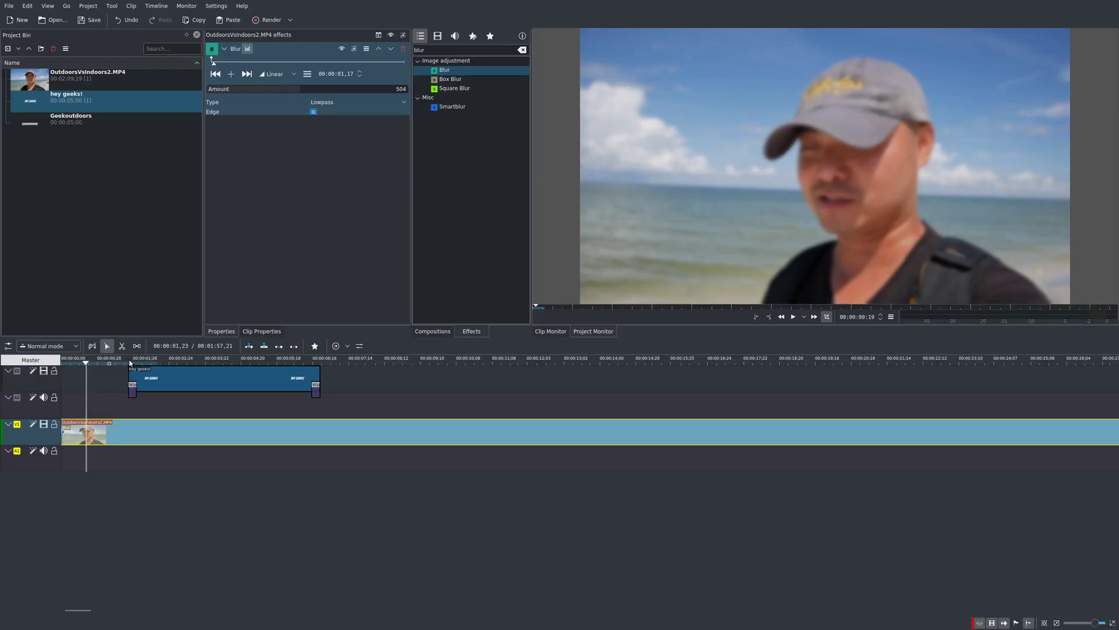
click(129, 362)
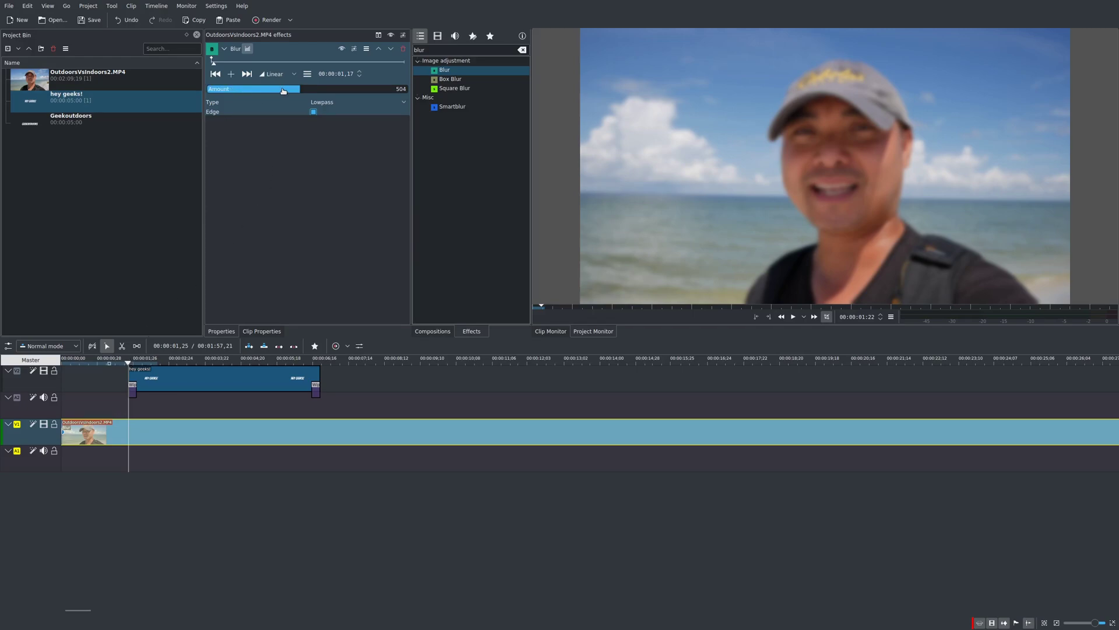
Step: Drag the Blur amount down to 0 and return the playhead to the first frame
drag(303, 93, 197, 107)
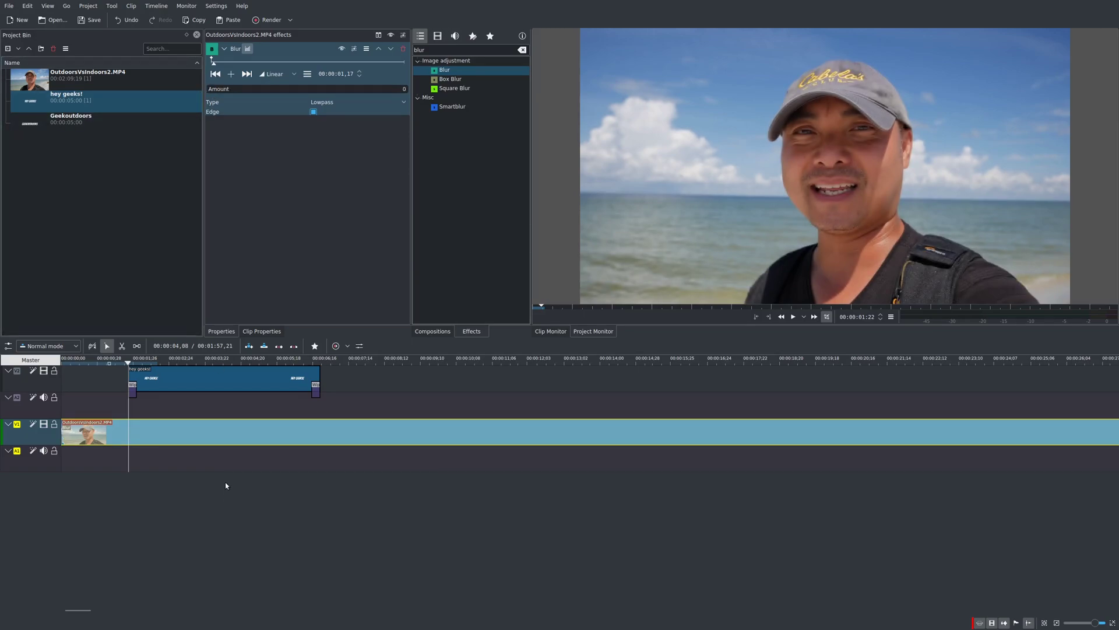
drag(70, 362, 130, 362)
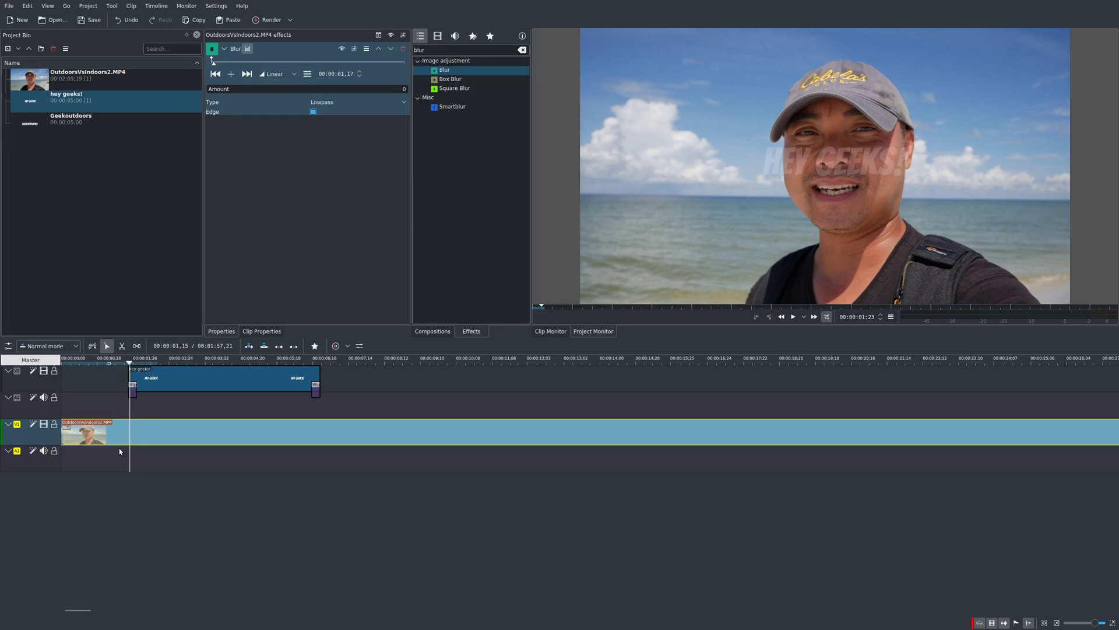
Step: Add a Blur keyframe with Amount 0 and scrub through the title's fade-in
click(236, 74)
click(129, 364)
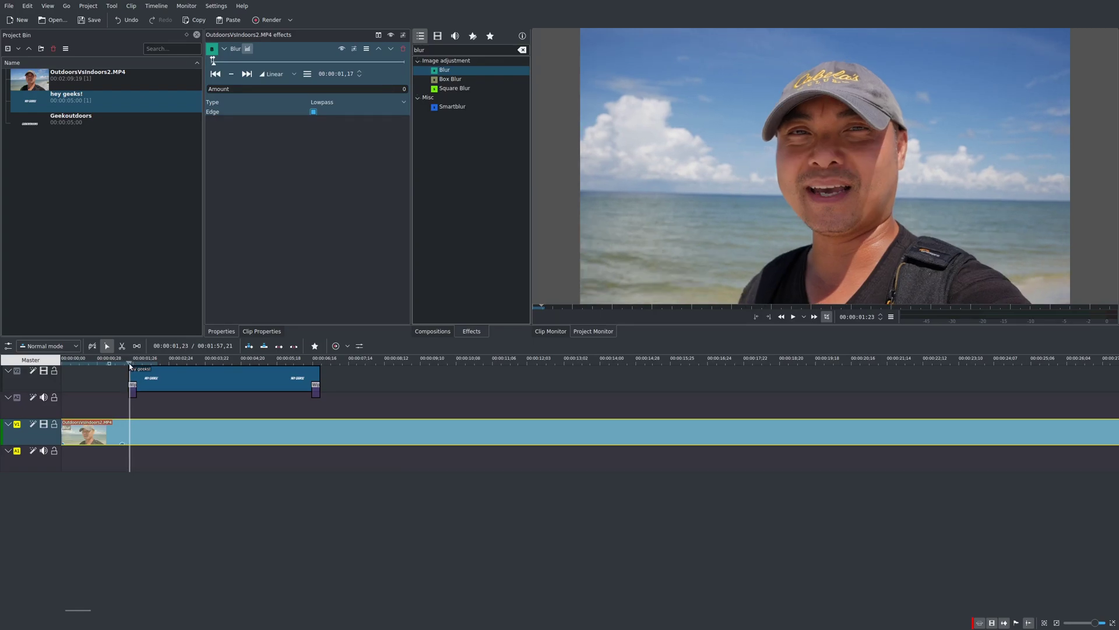
click(130, 364)
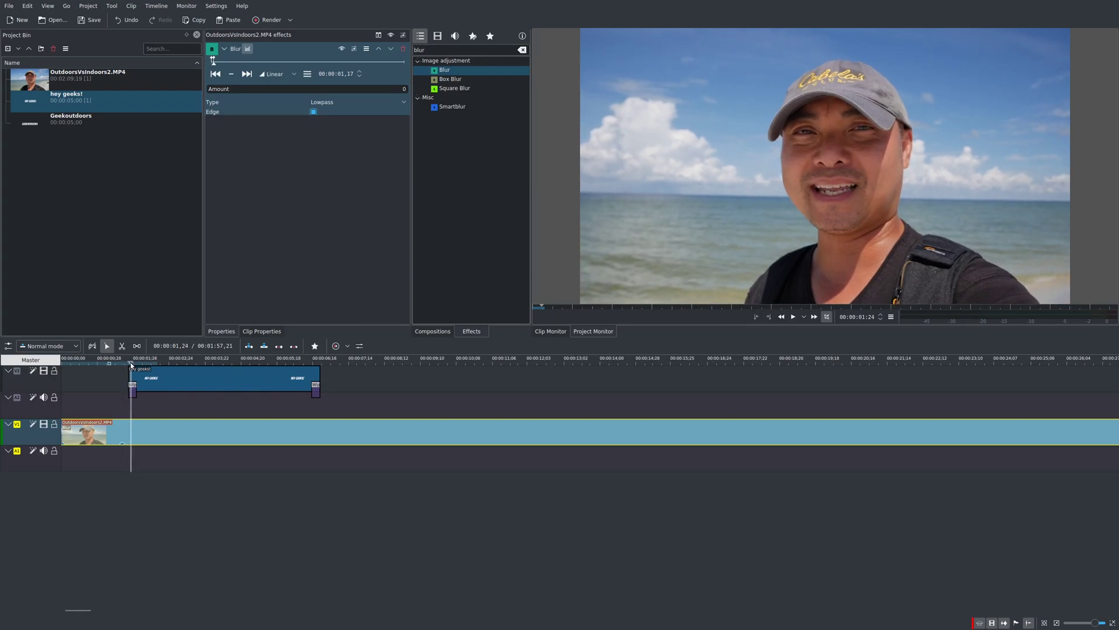
click(131, 365)
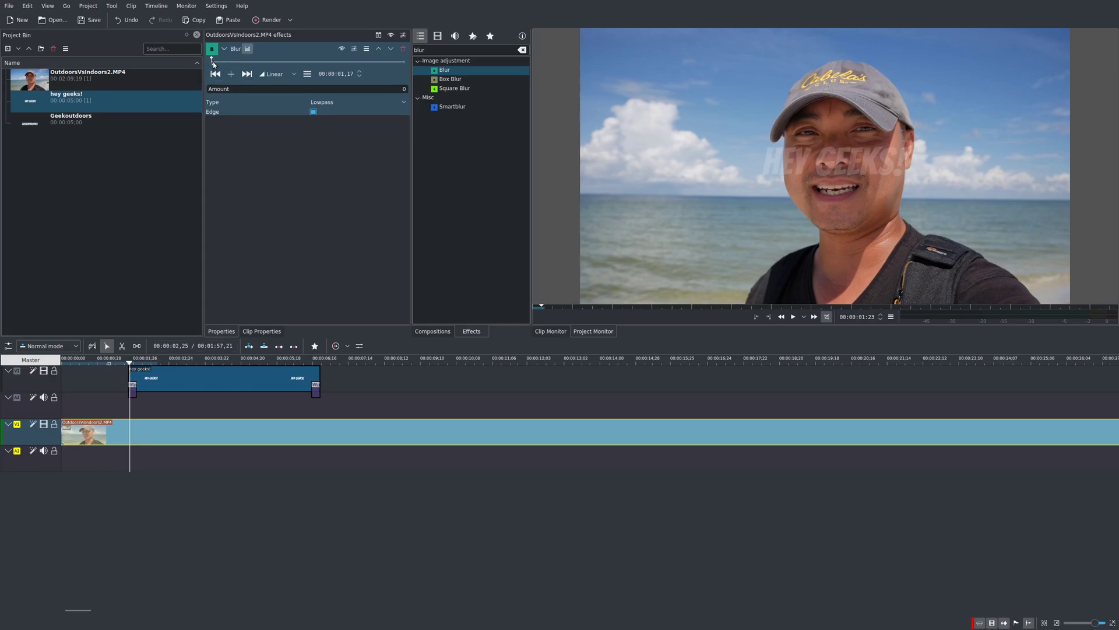
drag(213, 65, 215, 64)
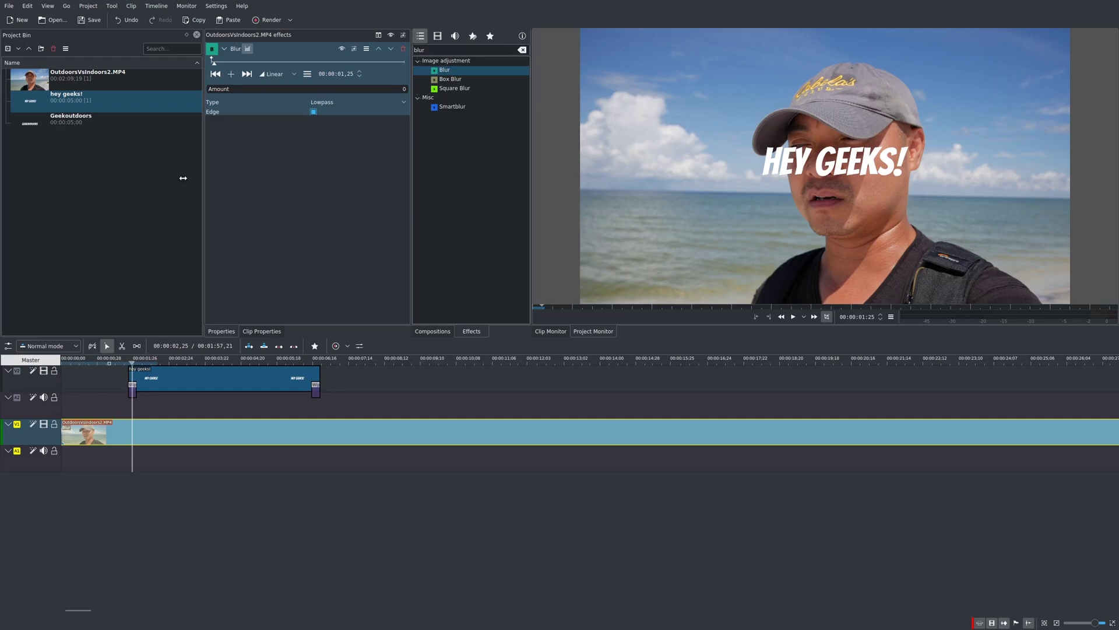
Step: Step around the title's first visible frame, ending on the 00:00:01,22 keyframe
click(133, 365)
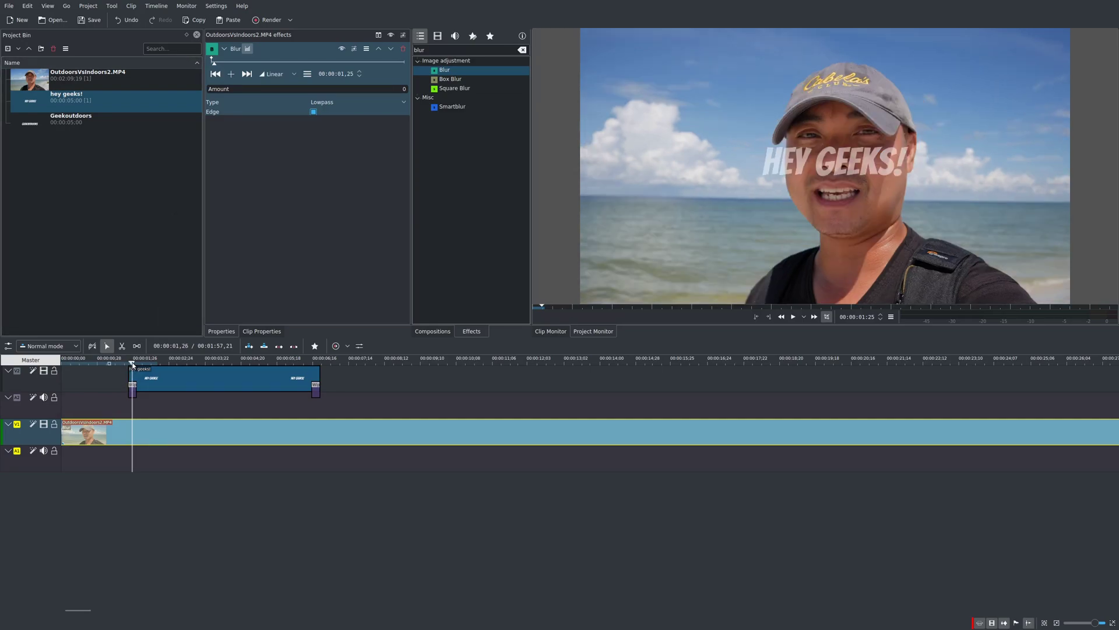
drag(133, 365, 133, 406)
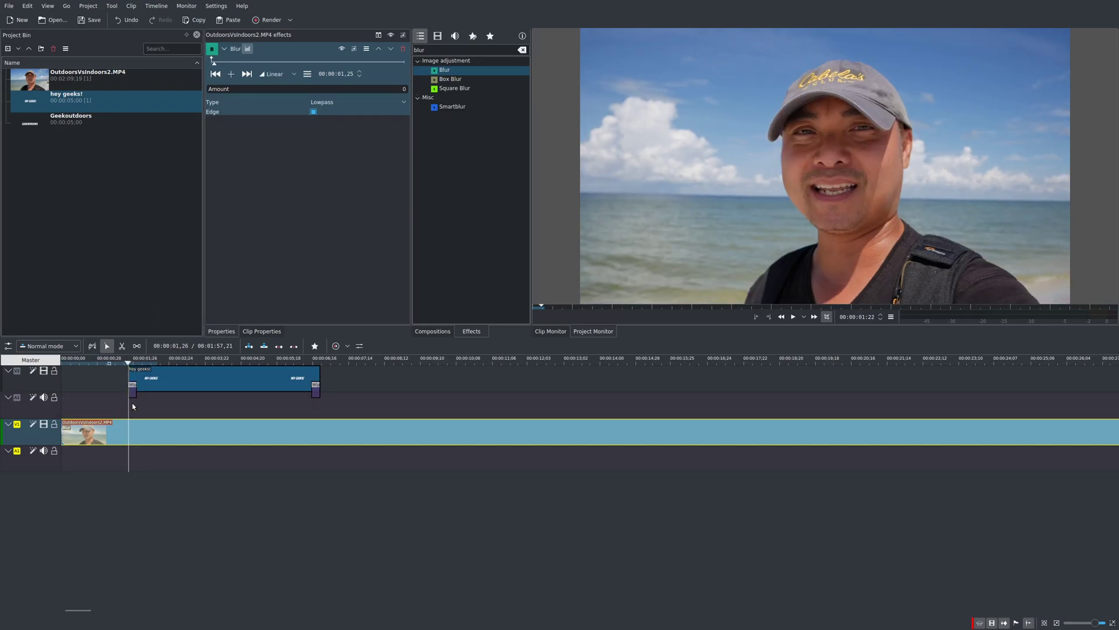
click(130, 364)
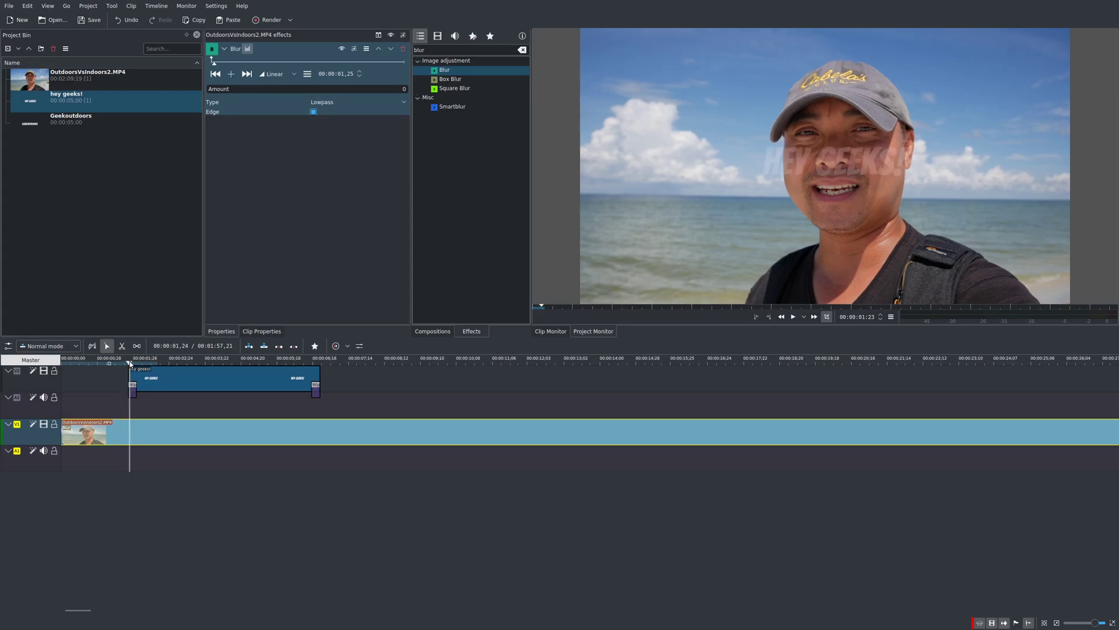
click(128, 364)
click(129, 365)
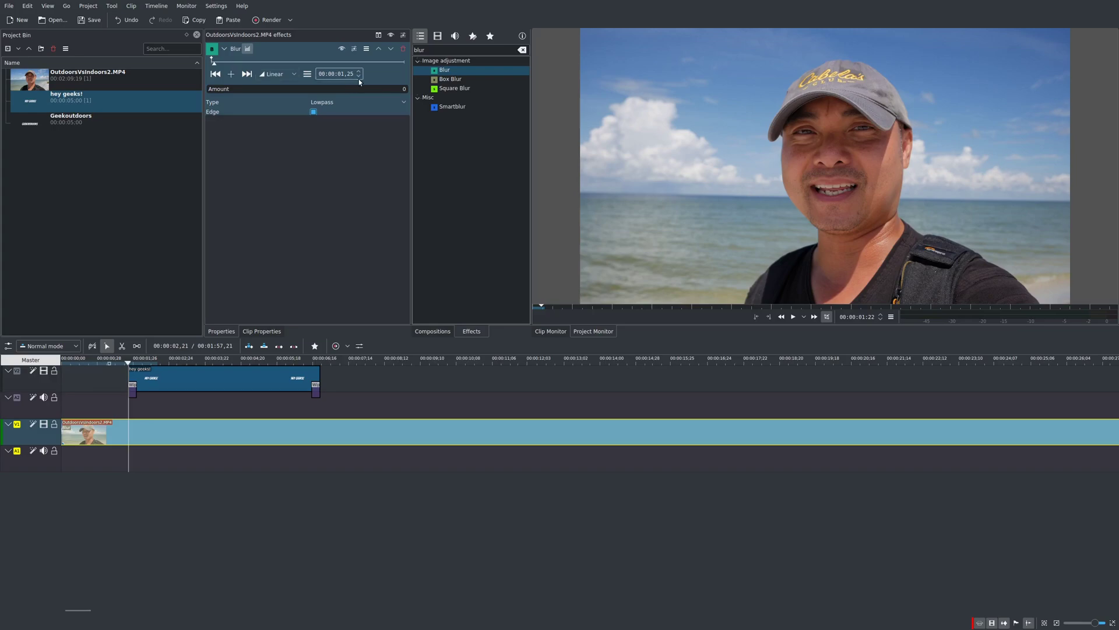
scroll(362, 77, down, 3)
click(120, 363)
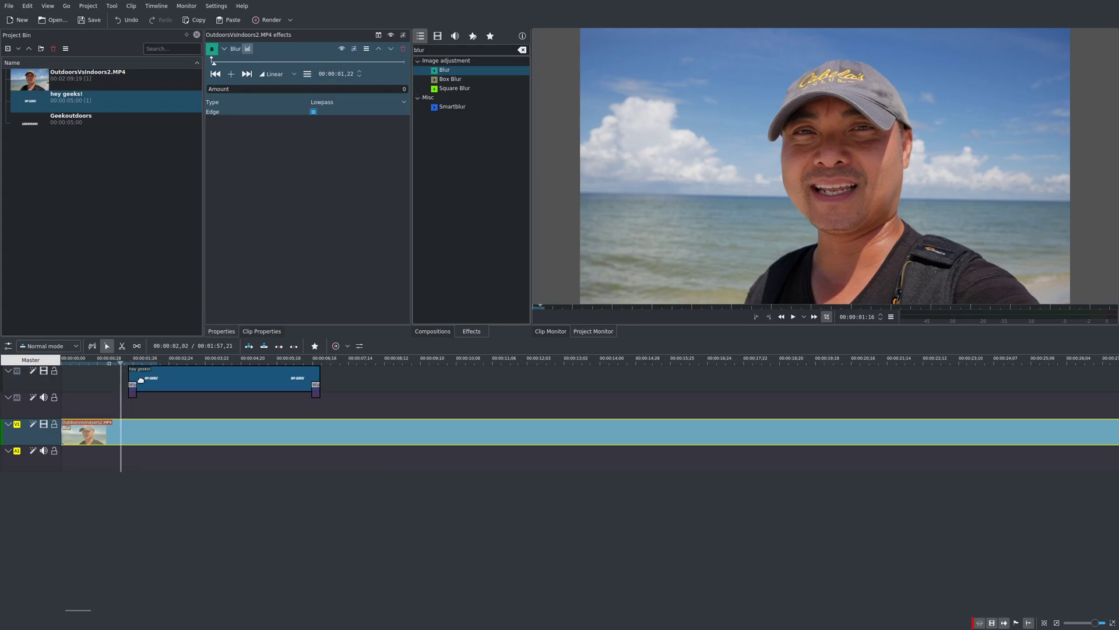
click(359, 69)
Step: Set a starting Blur keyframe at 00:00:01,22 with Amount 0, then scrub to the title's arrival
click(232, 74)
drag(128, 364, 136, 363)
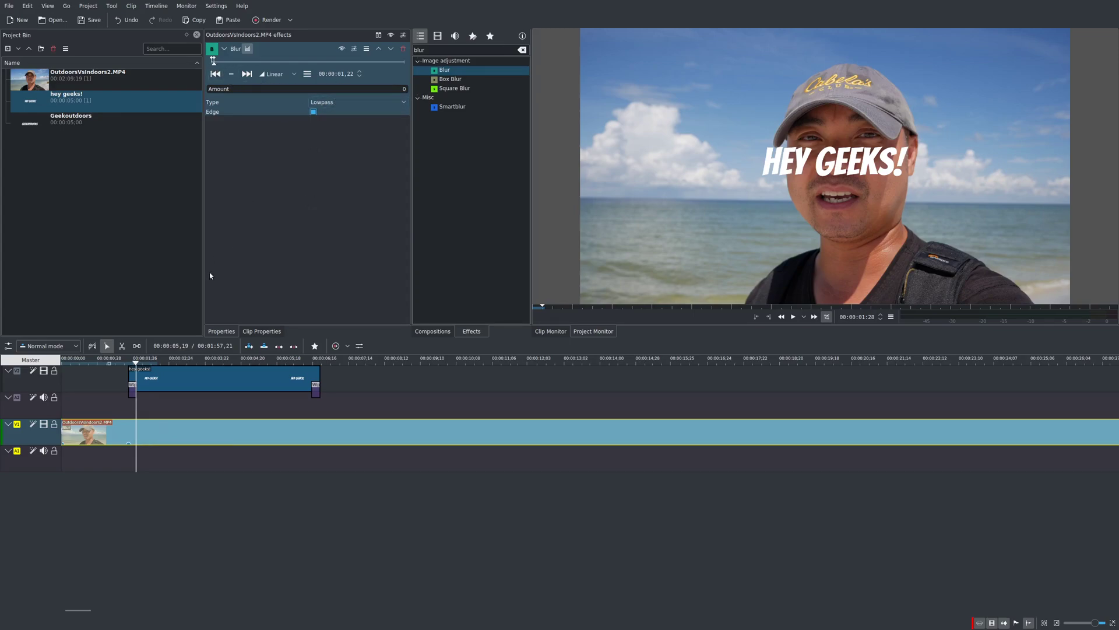
click(215, 66)
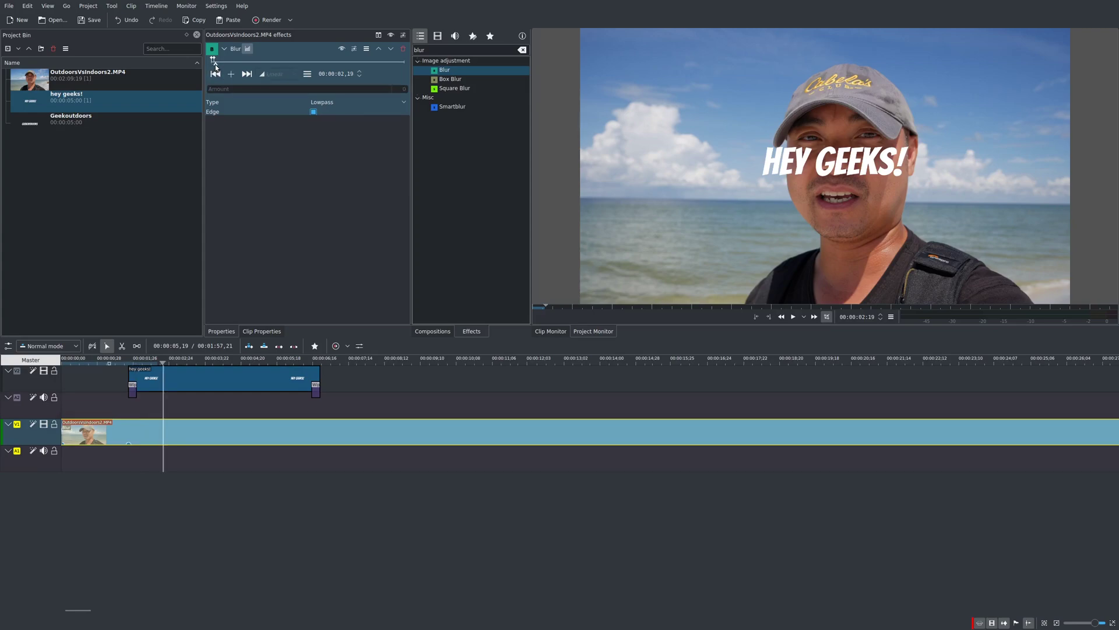
drag(215, 65, 215, 67)
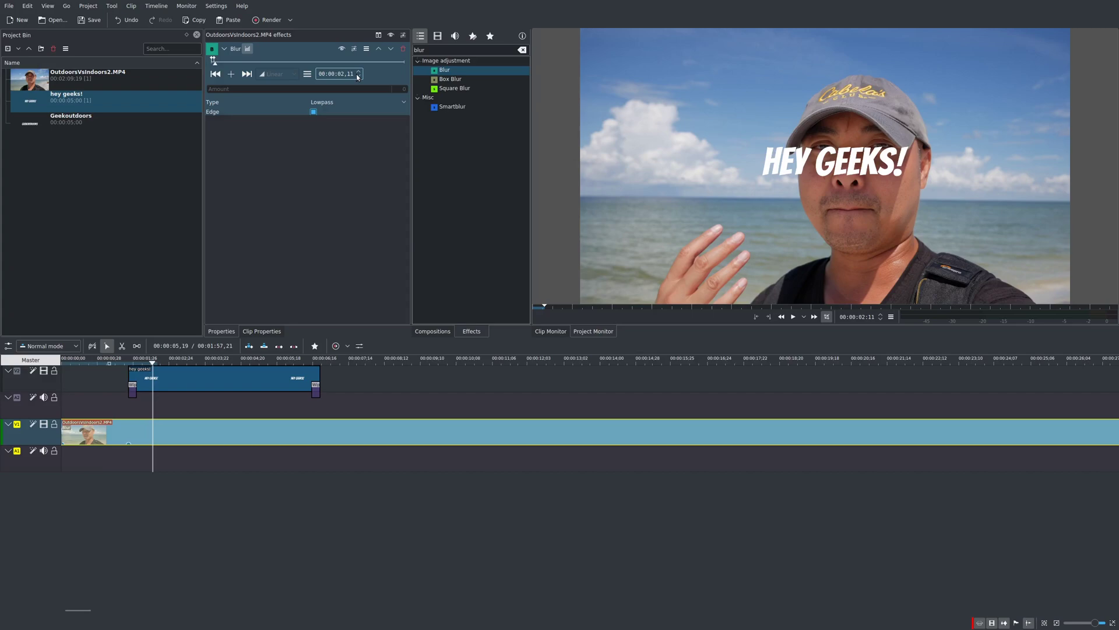
scroll(358, 77, down, 7)
scroll(358, 76, down, 6)
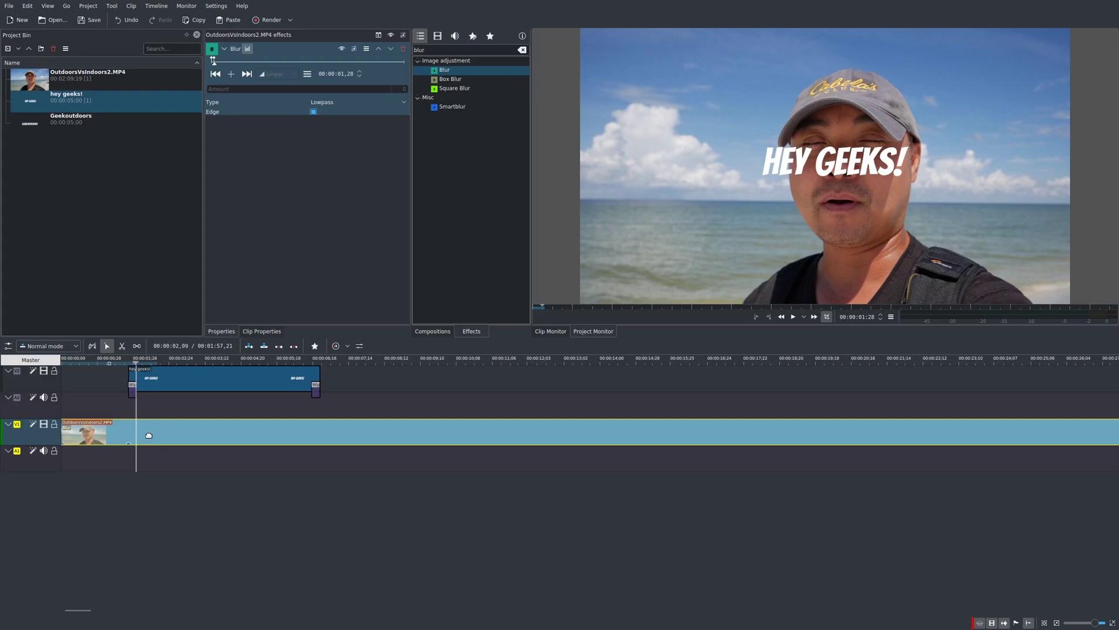
Step: Add a second Blur keyframe at 00:00:01,28 and raise the Amount to 501
click(234, 76)
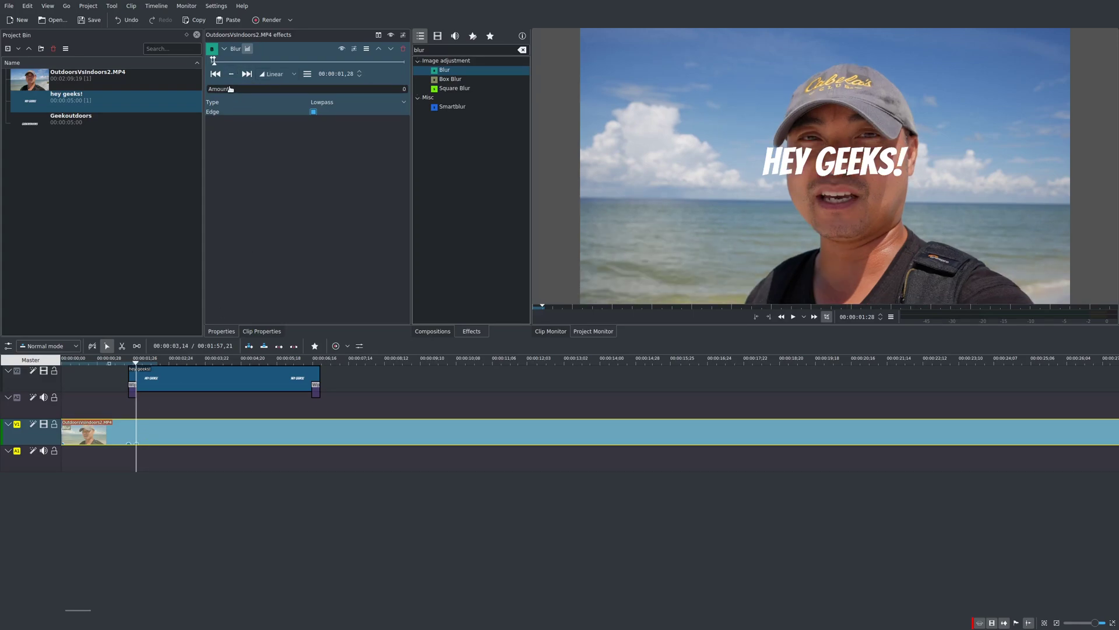
drag(231, 89, 301, 90)
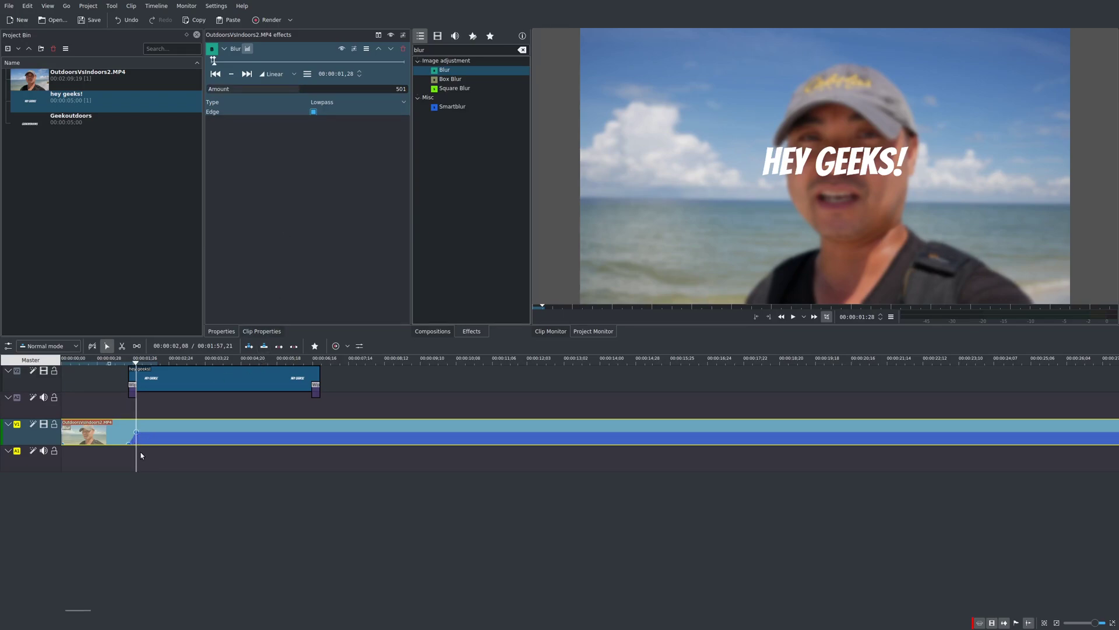
ctrl+scroll(175, 435, up, 4)
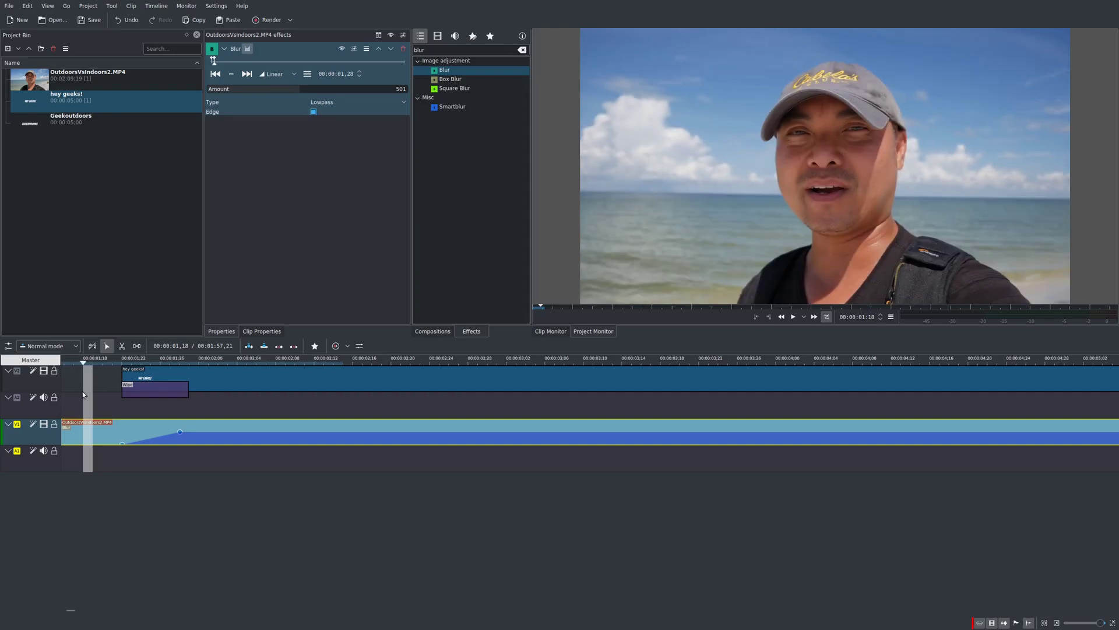
Step: Preview the blur ramp, then move near the title's end with the beach clip selected
key(space)
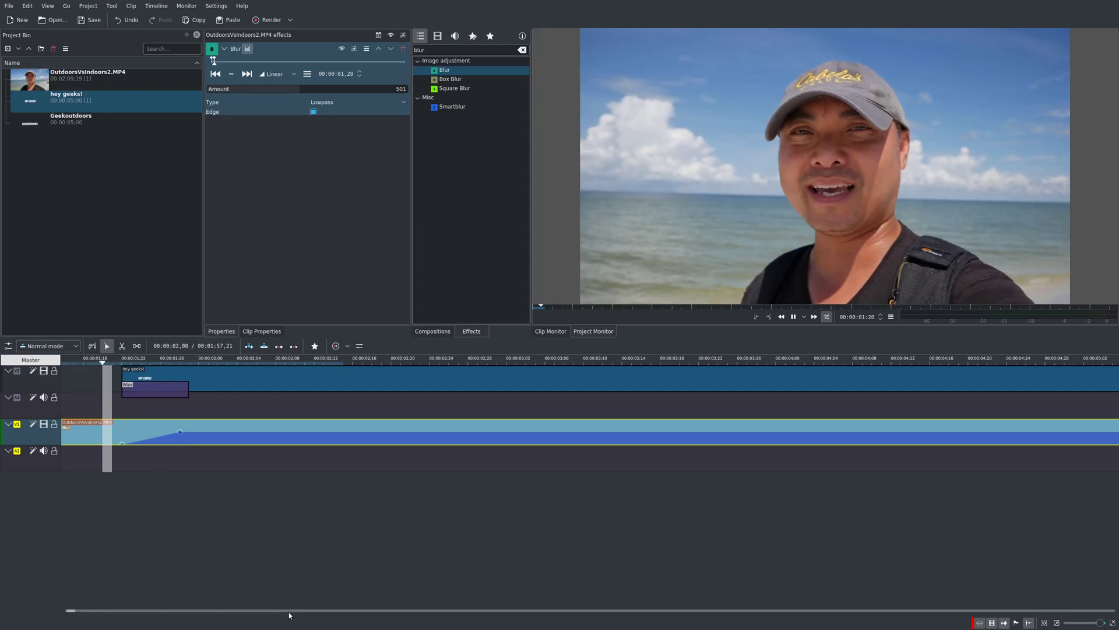
key(space)
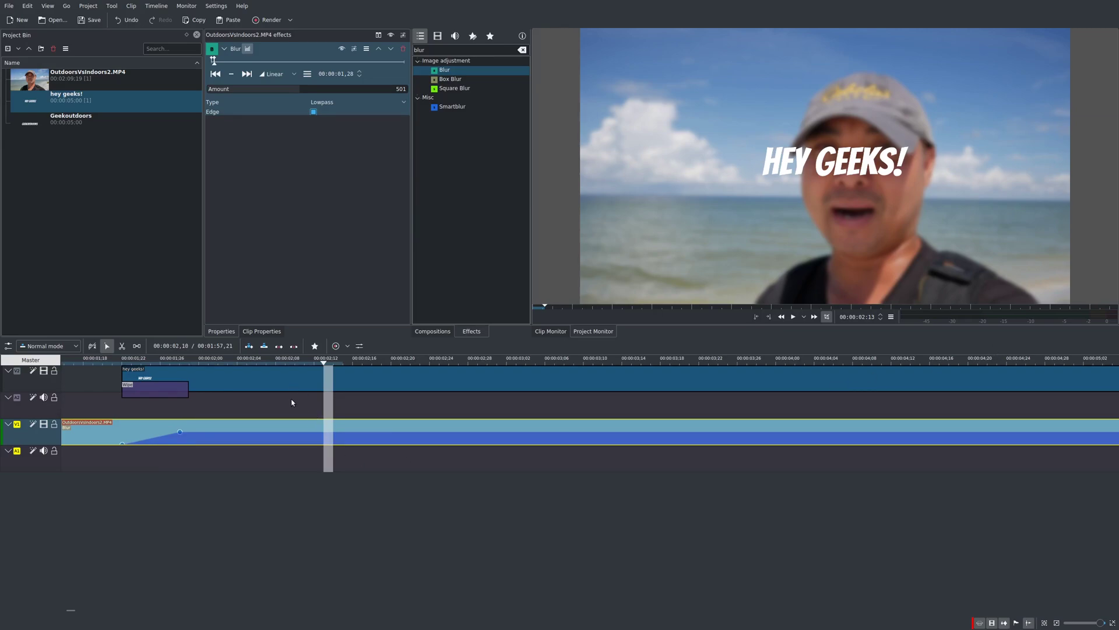
scroll(293, 402, down, 2)
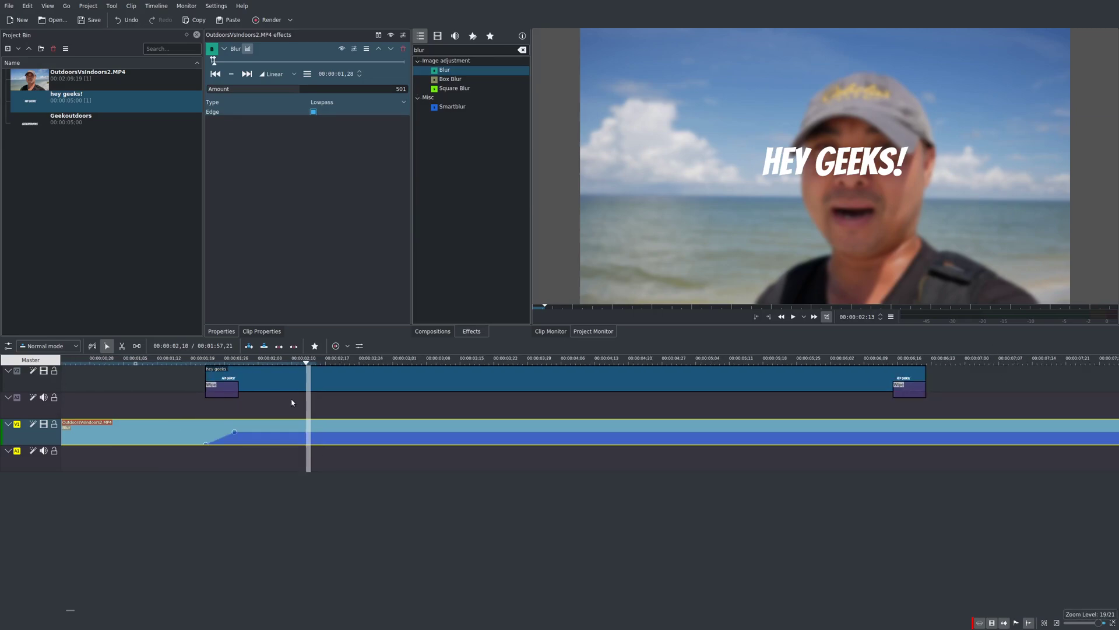
click(887, 372)
click(892, 360)
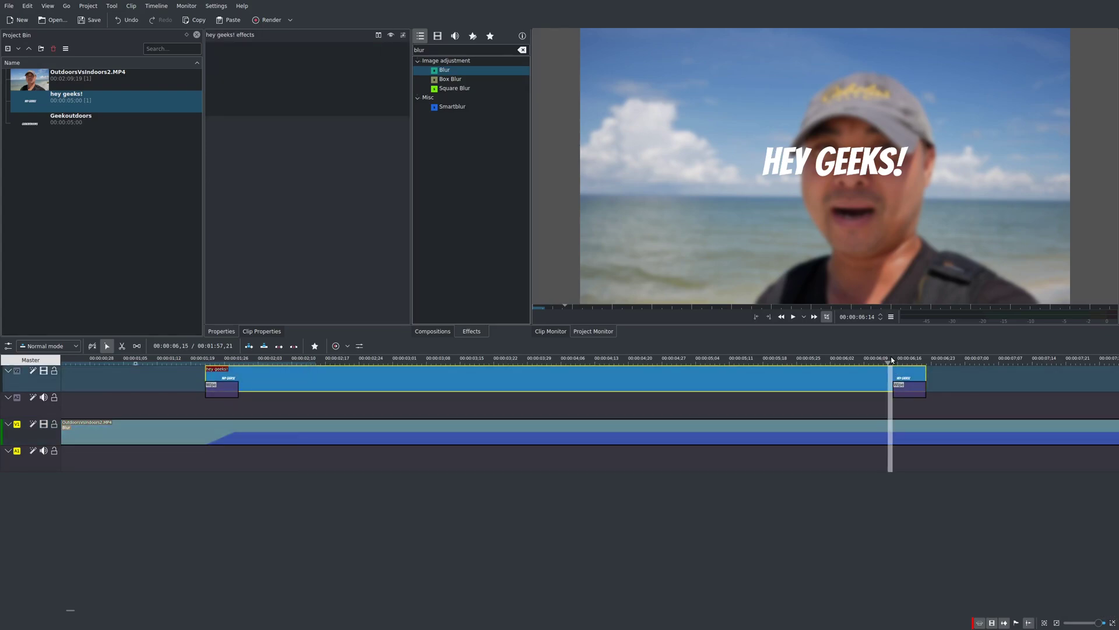
click(889, 444)
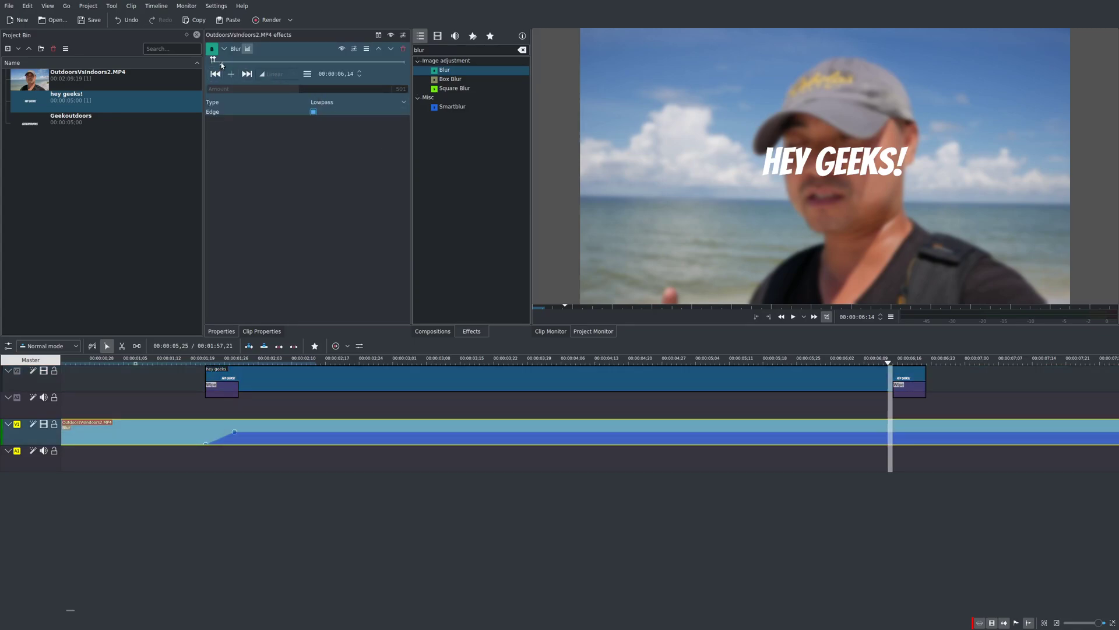
Step: Add a Blur keyframe at 00:00:06,15 holding Amount 501
key(space)
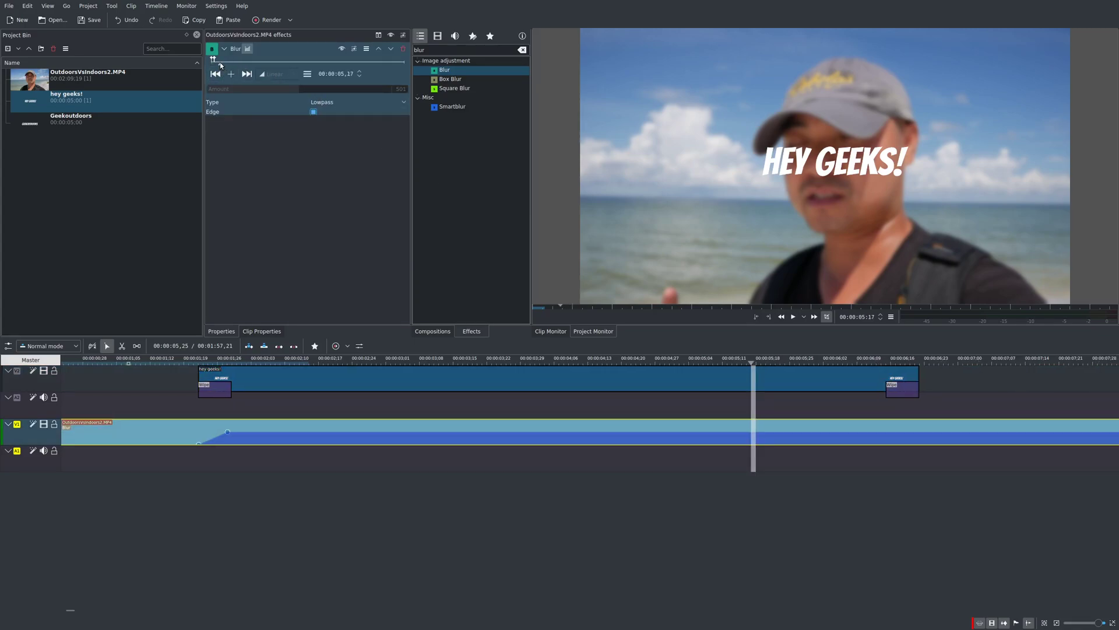
drag(225, 64, 222, 65)
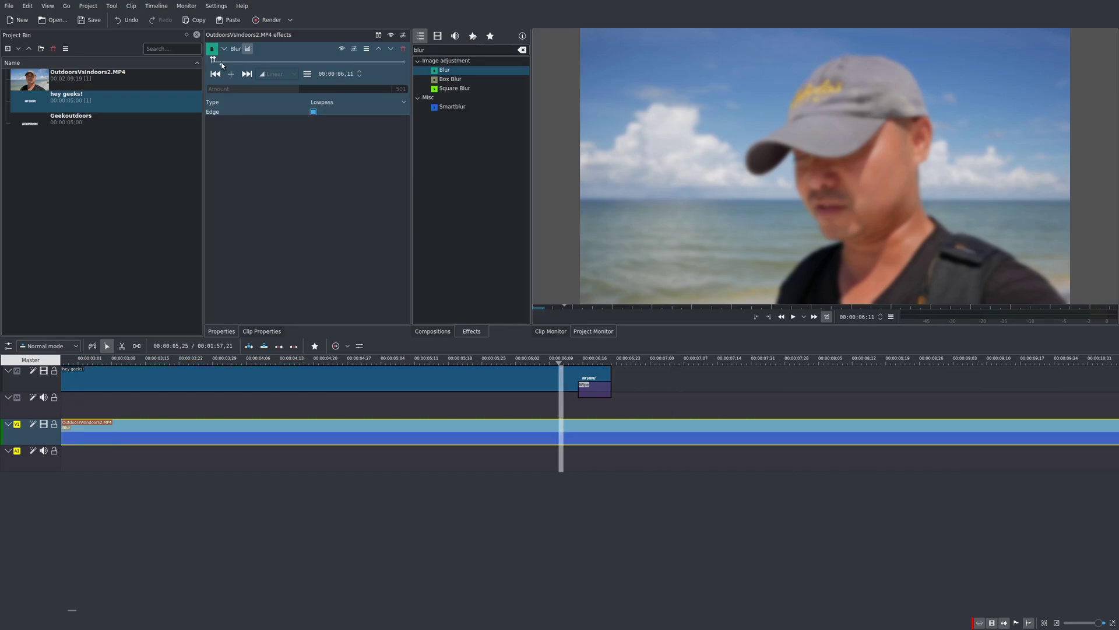
click(358, 72)
click(358, 72)
click(358, 72)
click(358, 72)
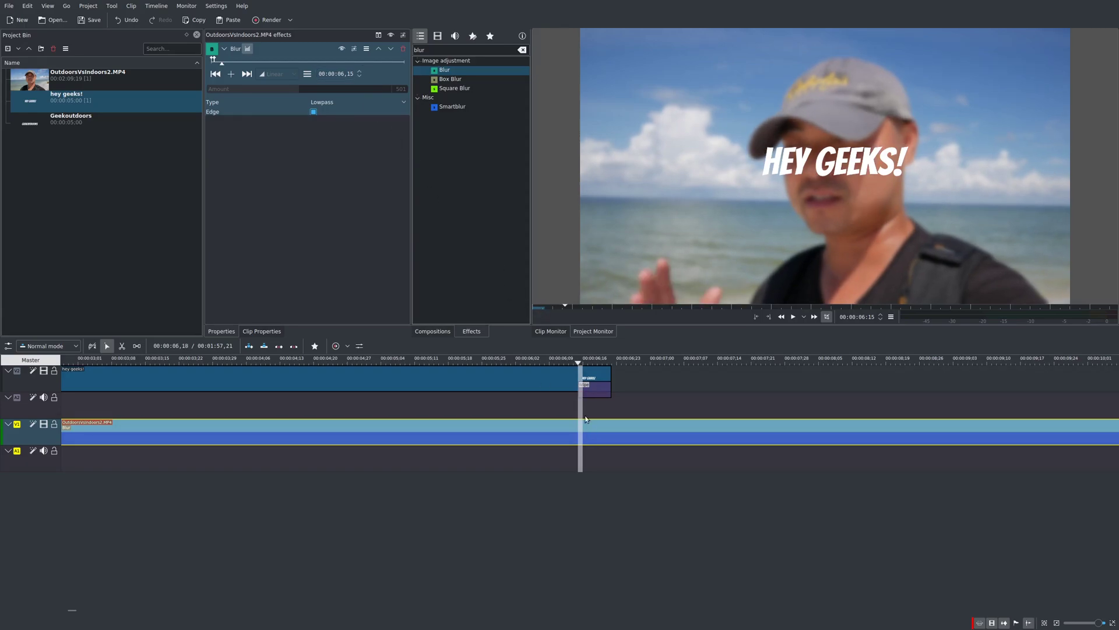
click(231, 74)
Step: Add a Blur keyframe at 00:00:06,21 with Amount 0 so the beach clip clears after the title
click(610, 362)
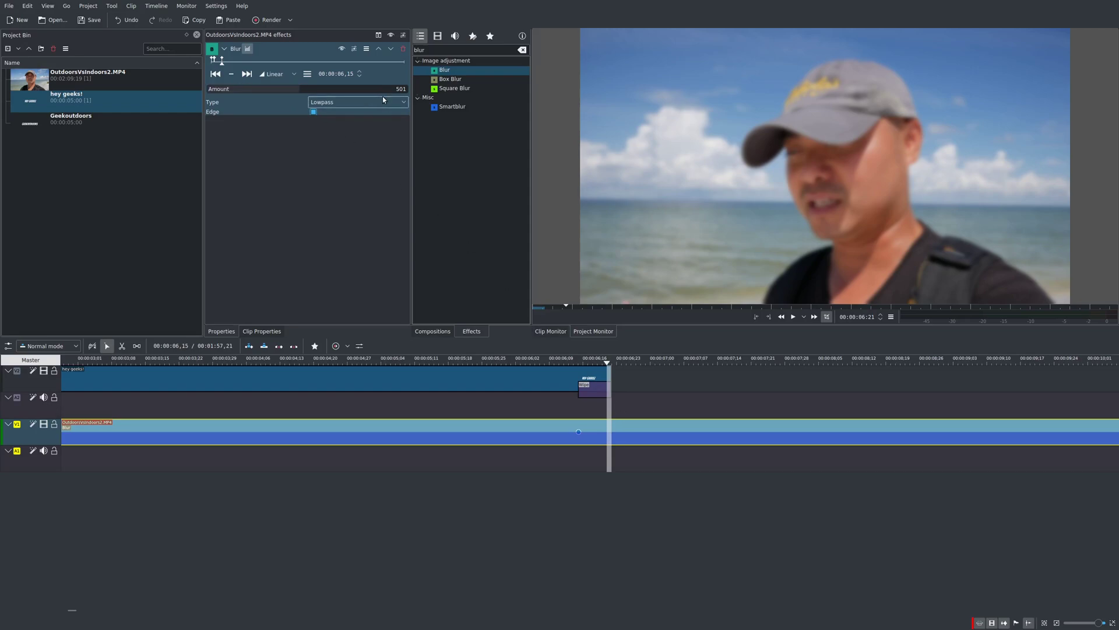
scroll(361, 73, down, 6)
scroll(361, 75, up, 3)
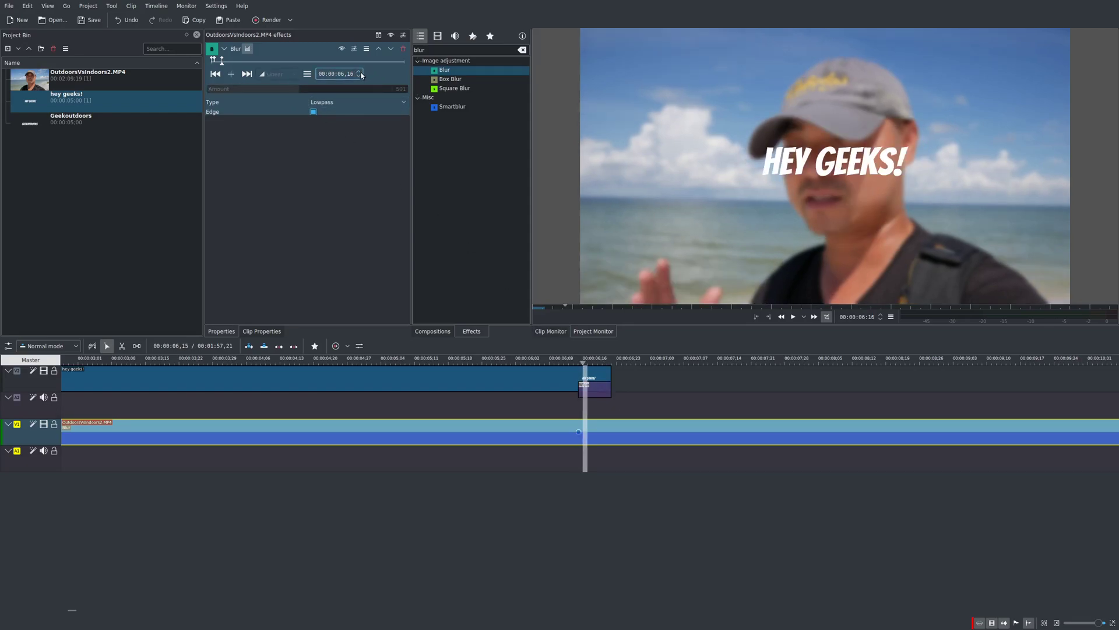
scroll(362, 75, up, 3)
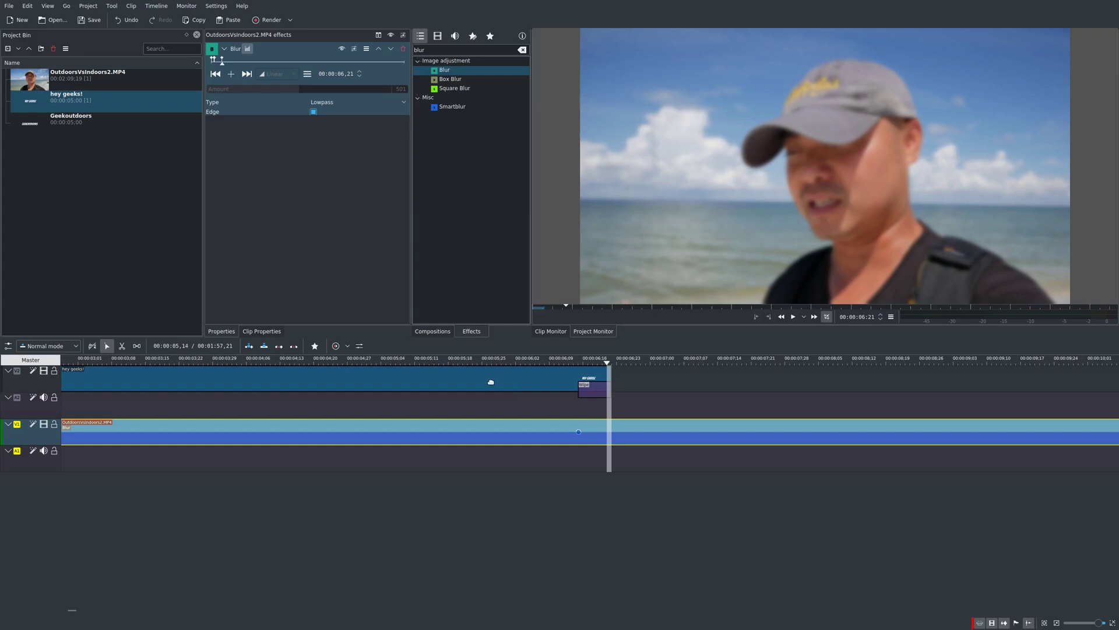
click(231, 73)
drag(296, 88, 205, 89)
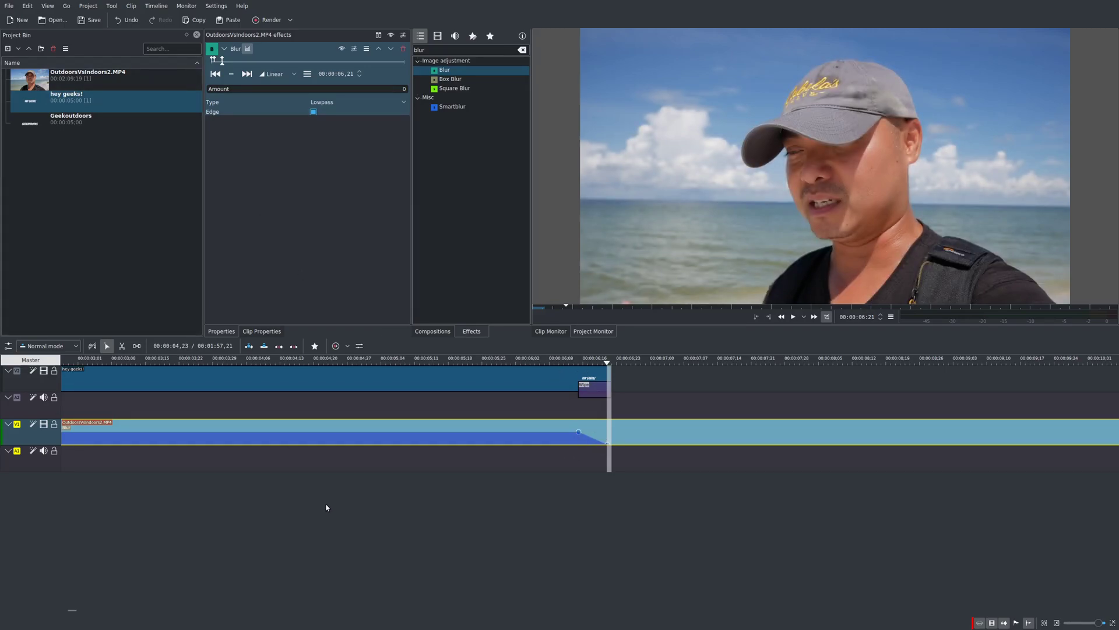
scroll(279, 445, down, 2)
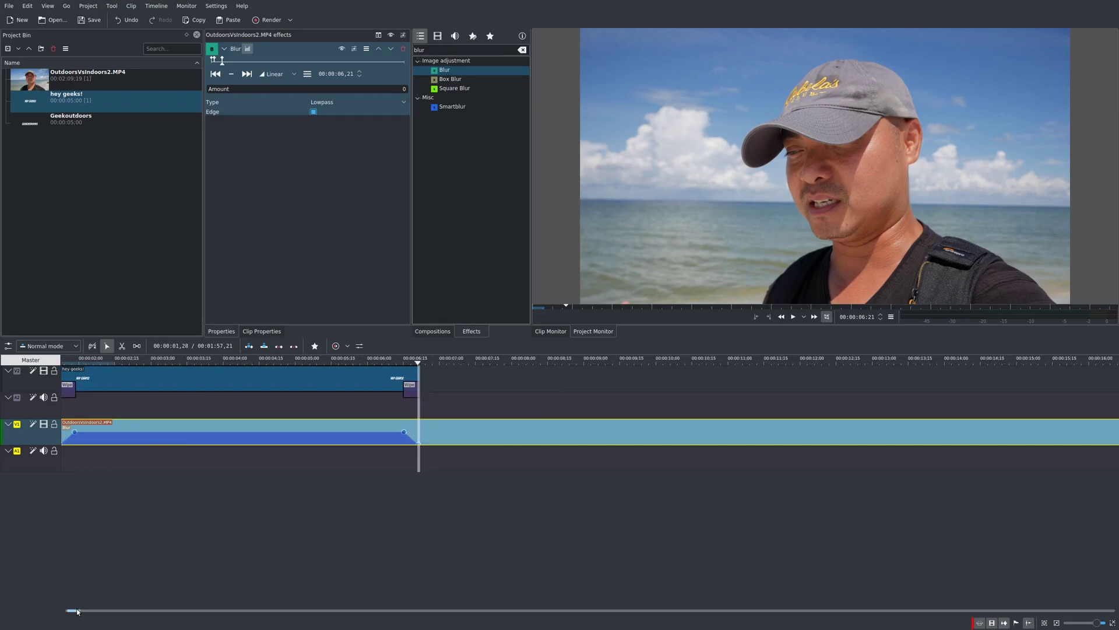
drag(73, 610, 66, 609)
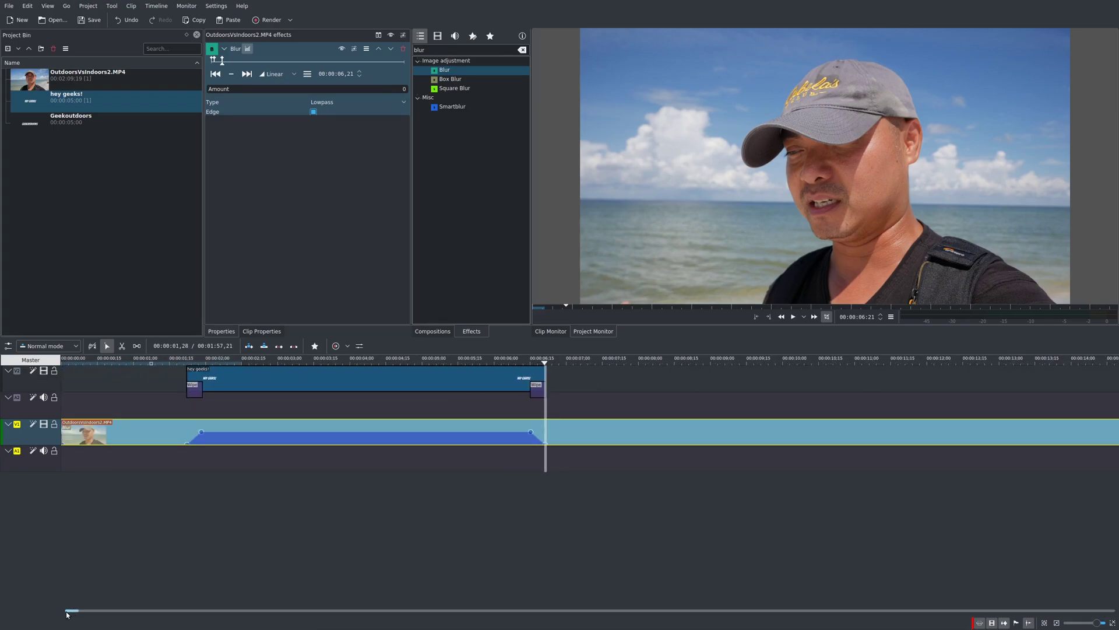
click(129, 362)
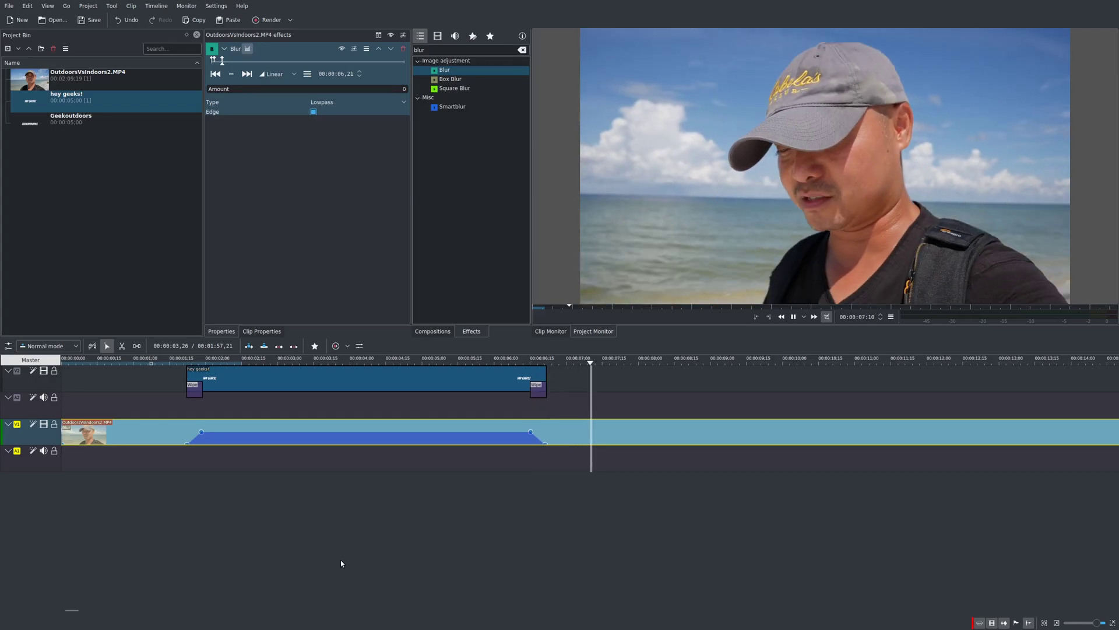
key(space)
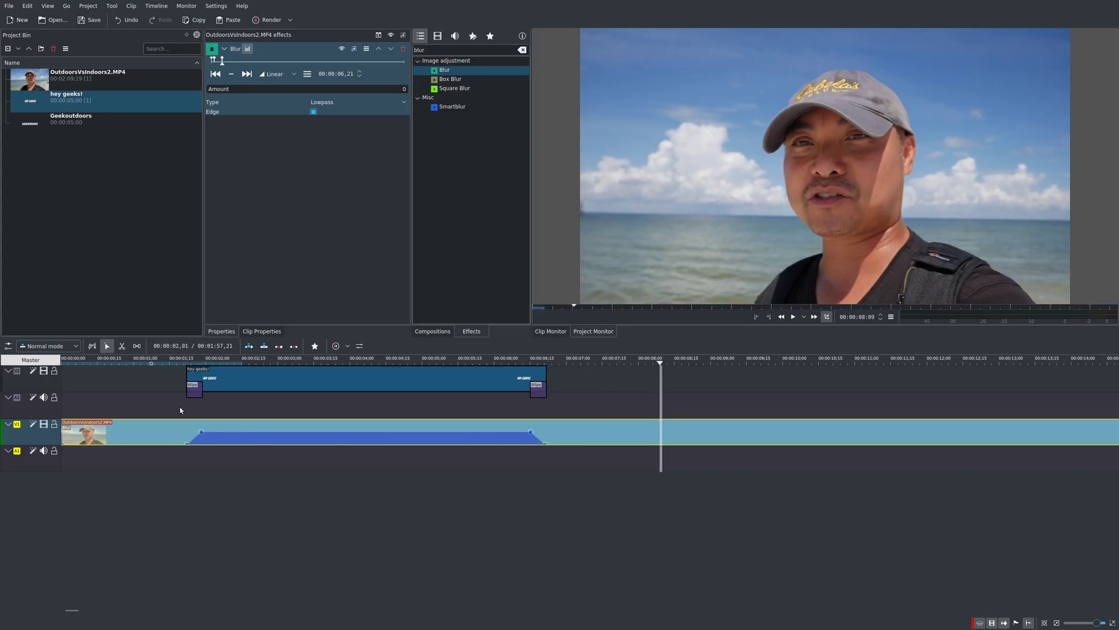
click(165, 366)
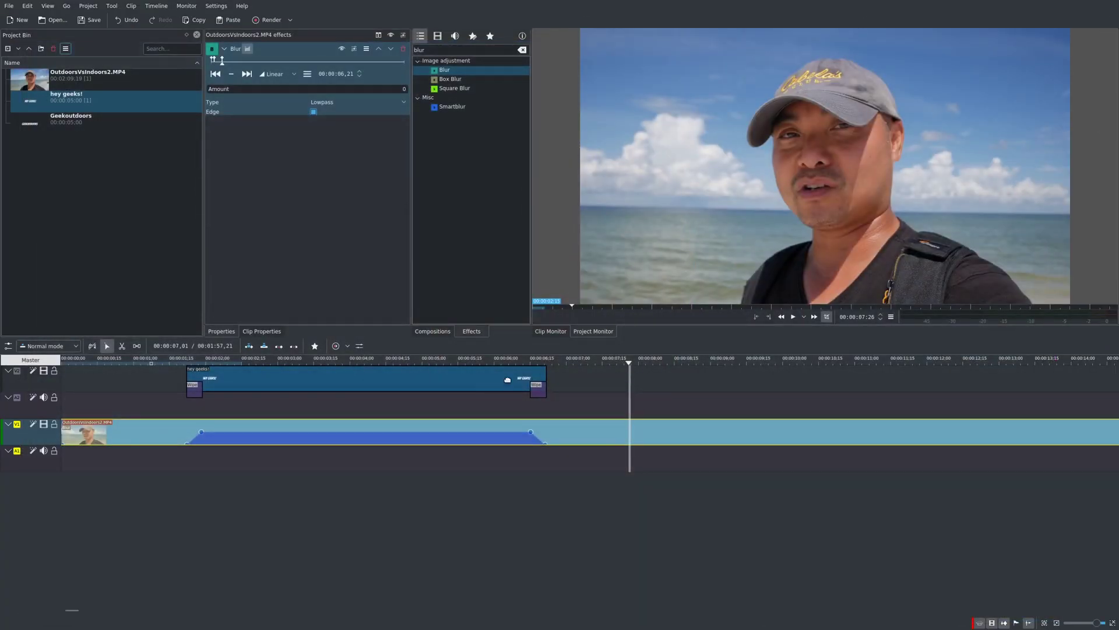
click(170, 366)
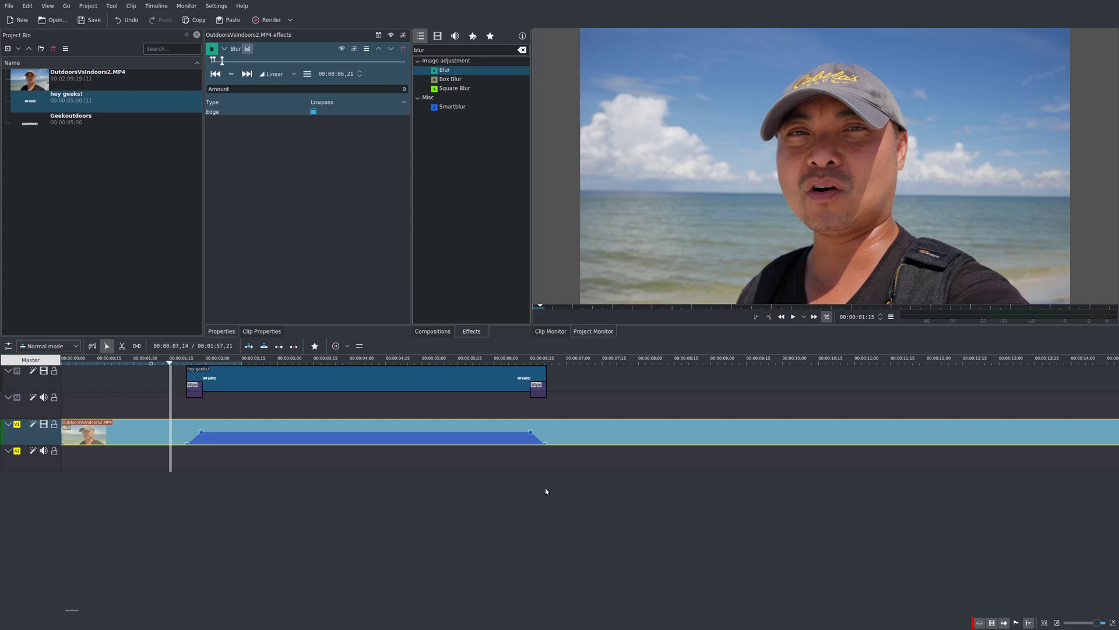
click(247, 363)
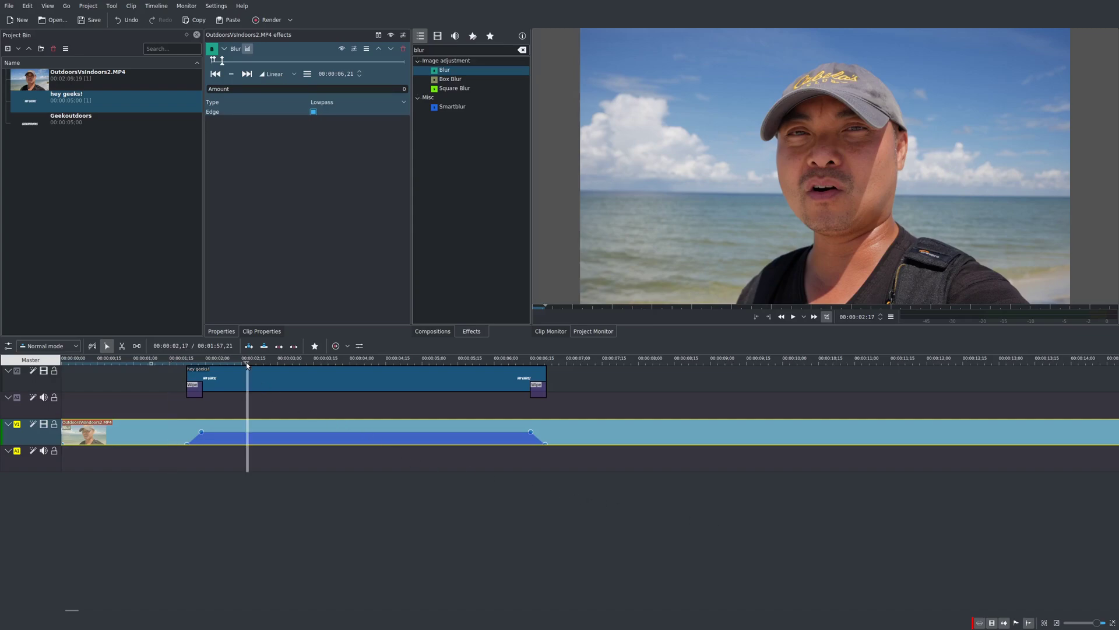